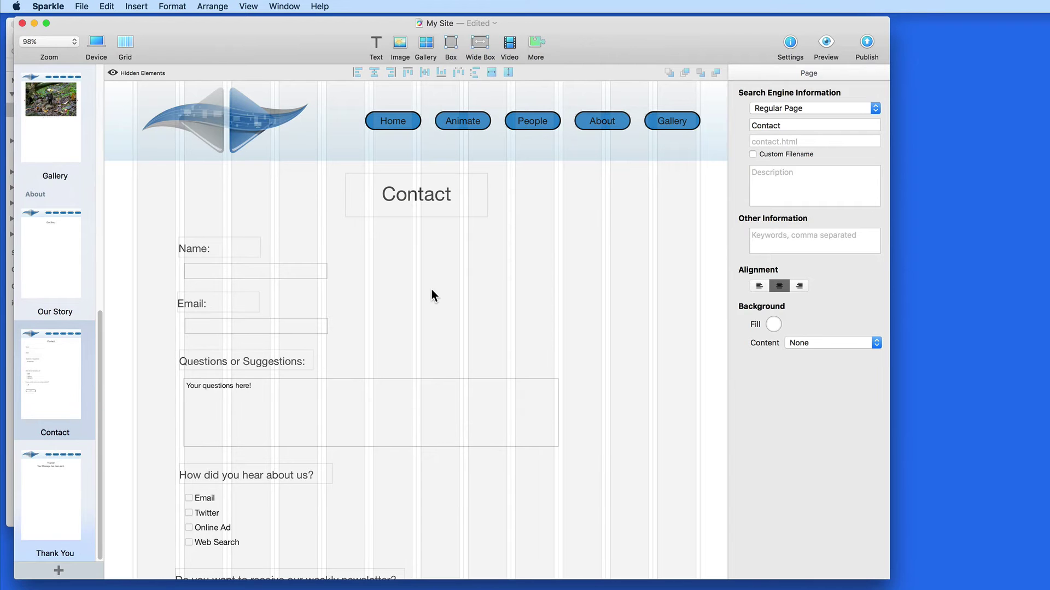
# - Browse the extra page elements list, then scroll down through the Contact form
pyautogui.click(536, 43)
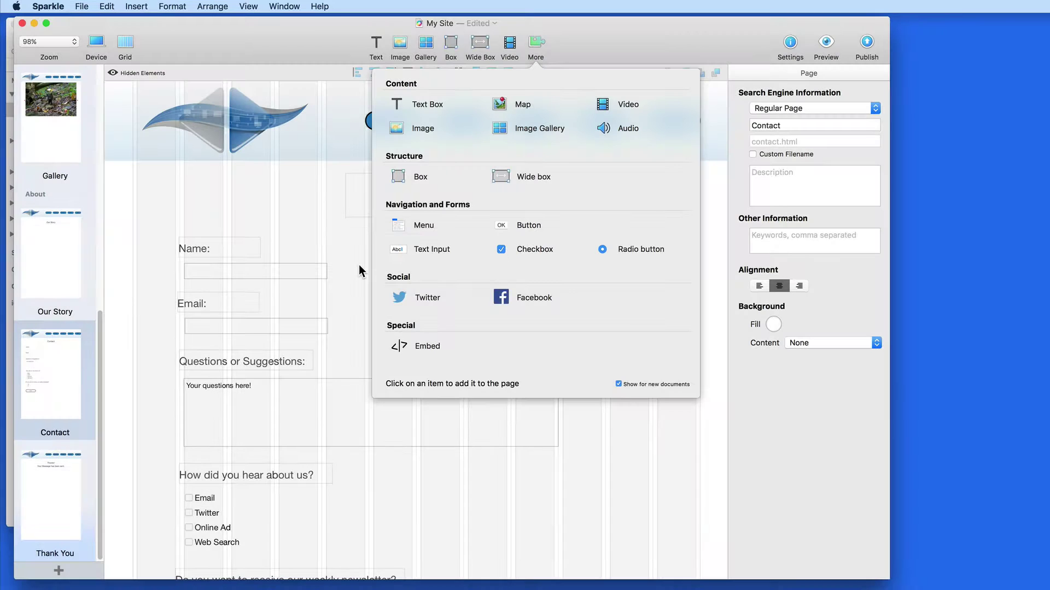
pyautogui.click(360, 267)
pyautogui.scroll(-4, 396, 289)
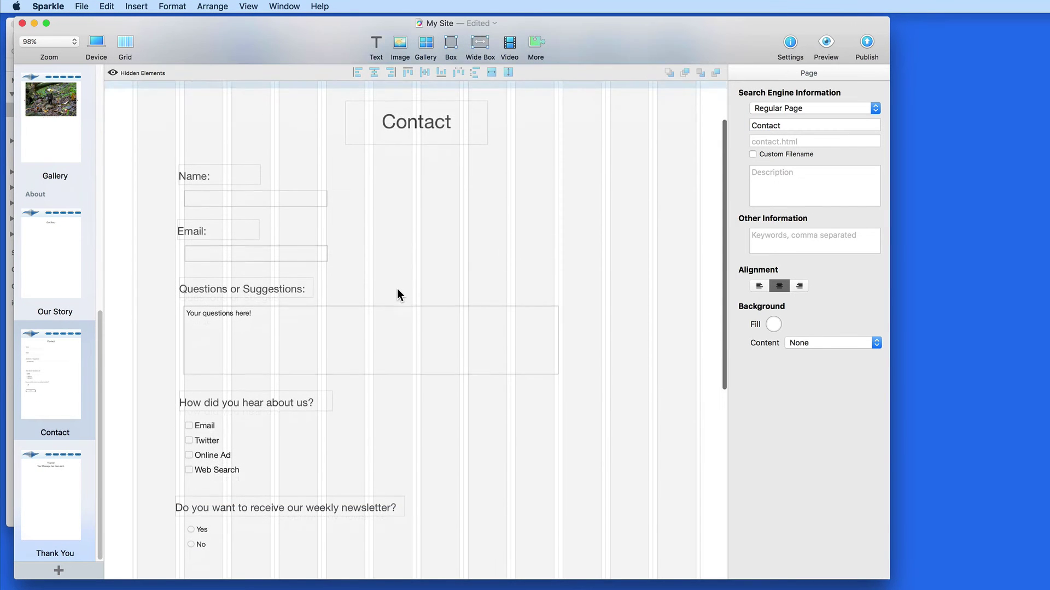
pyautogui.scroll(-2, 397, 294)
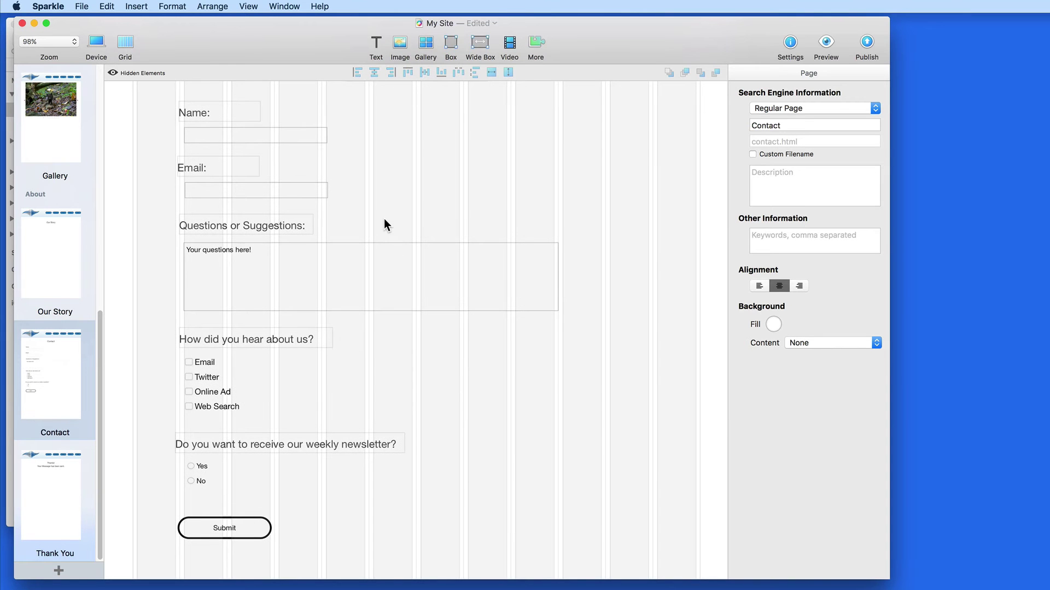
# - Inspect each form label, then the Name, Email and questions fields
pyautogui.click(251, 105)
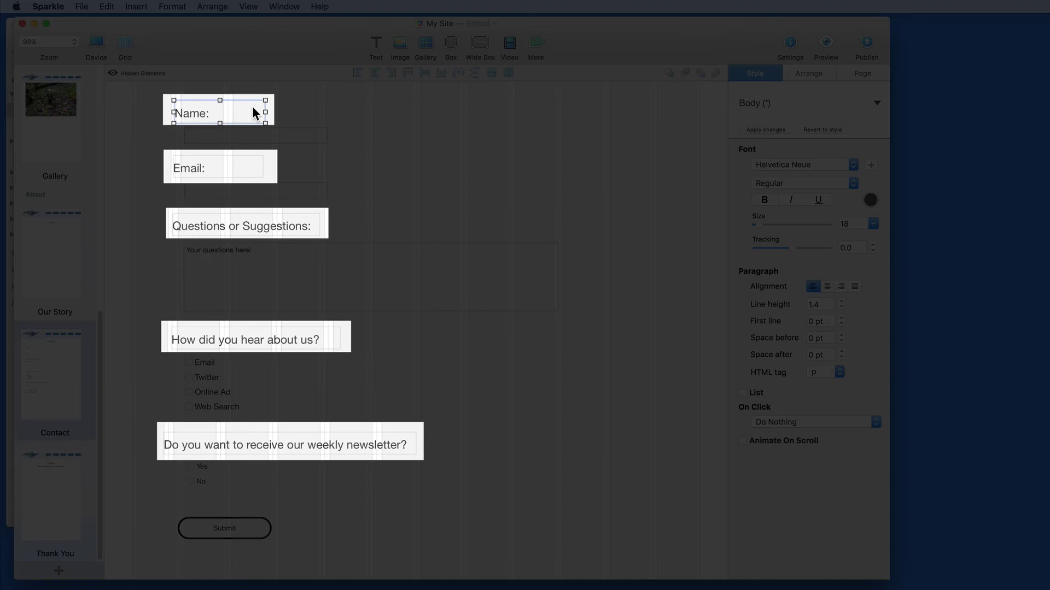
pyautogui.click(250, 161)
pyautogui.click(295, 231)
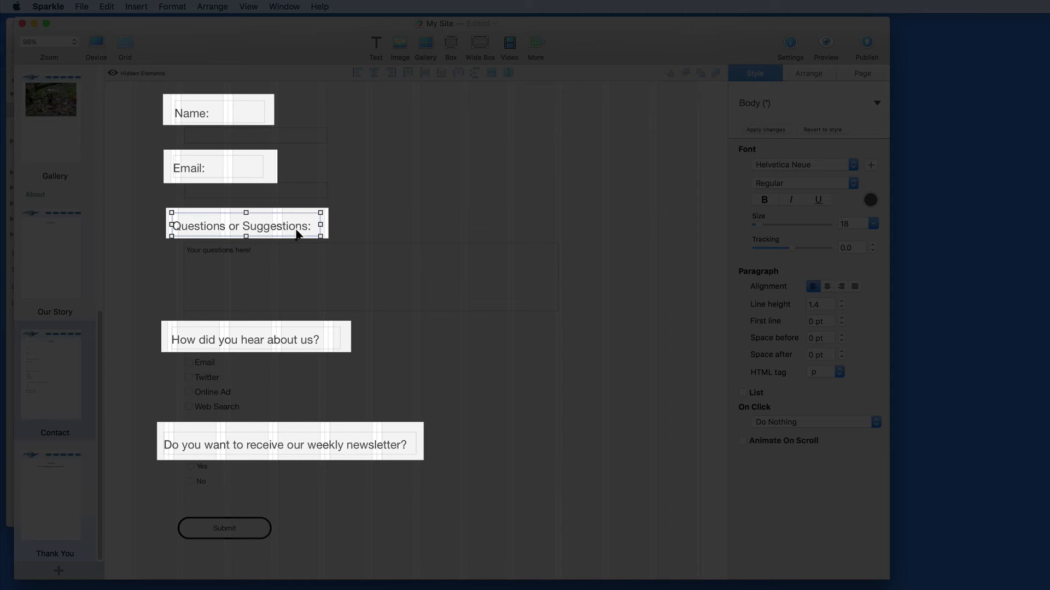
pyautogui.click(285, 341)
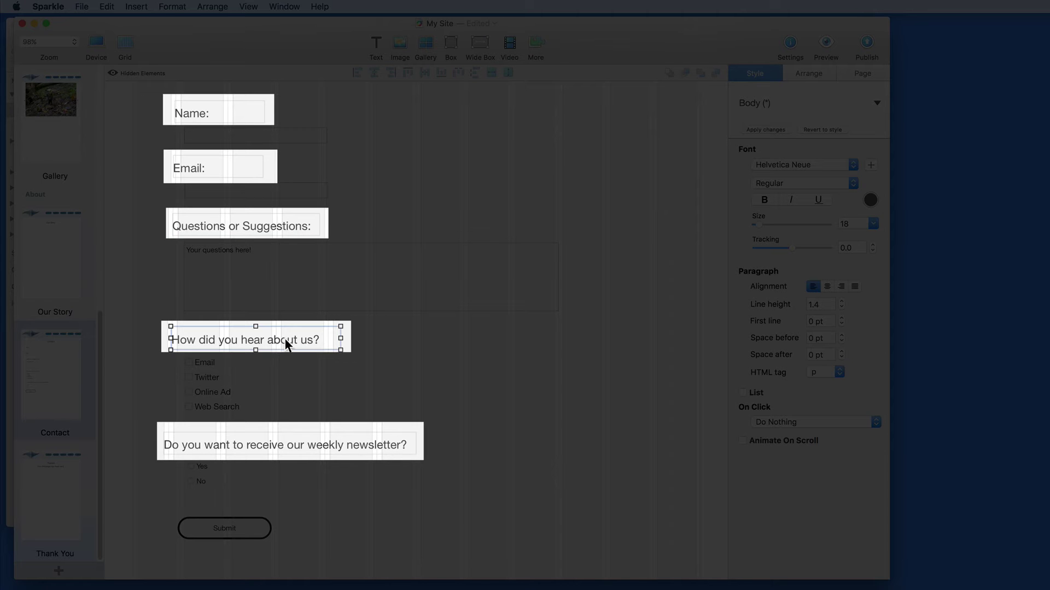
pyautogui.click(294, 437)
pyautogui.click(320, 136)
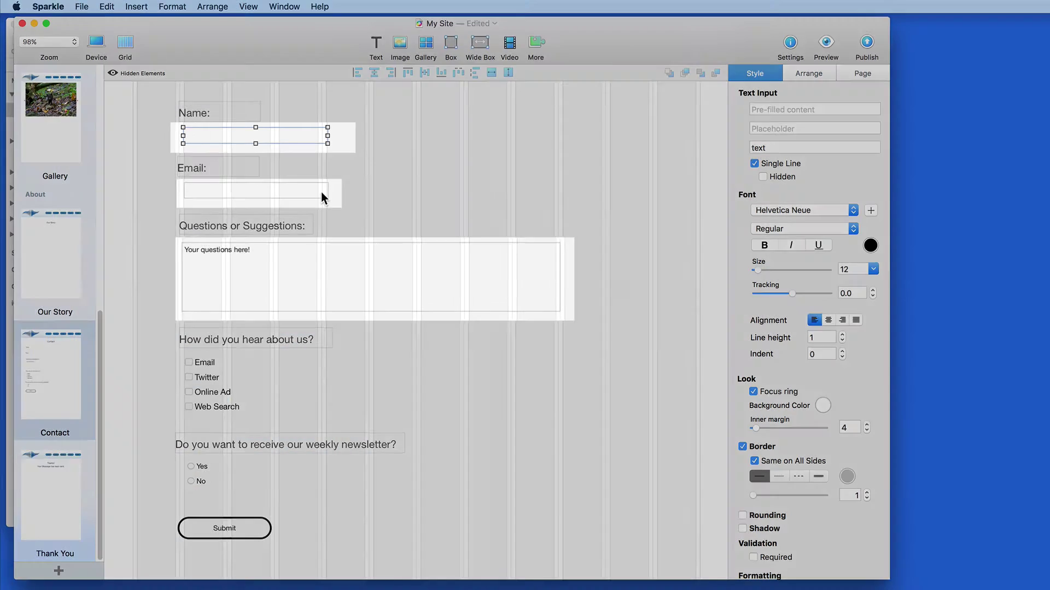
pyautogui.click(323, 192)
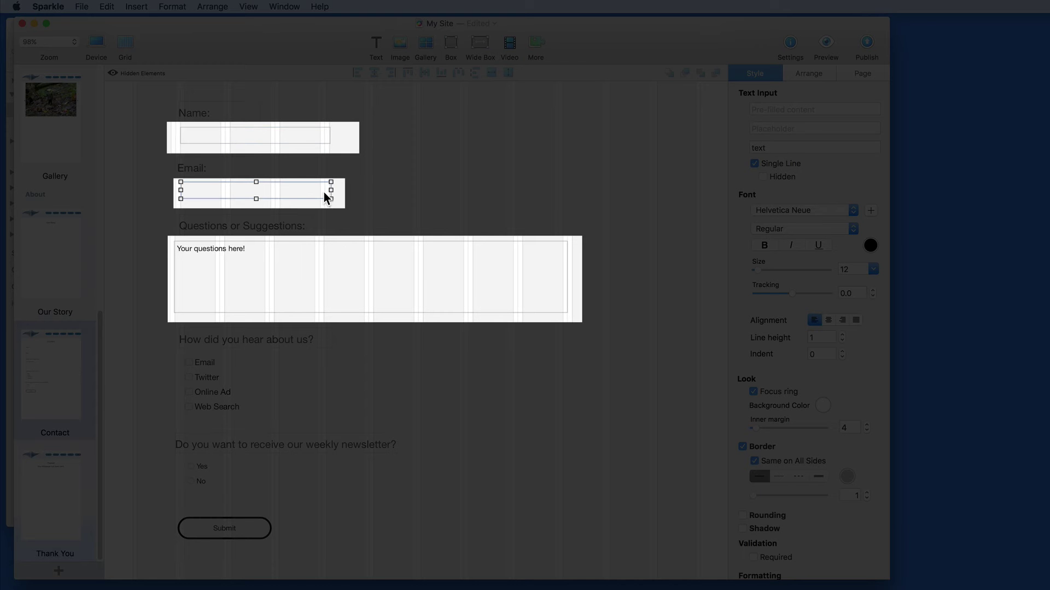
pyautogui.click(339, 257)
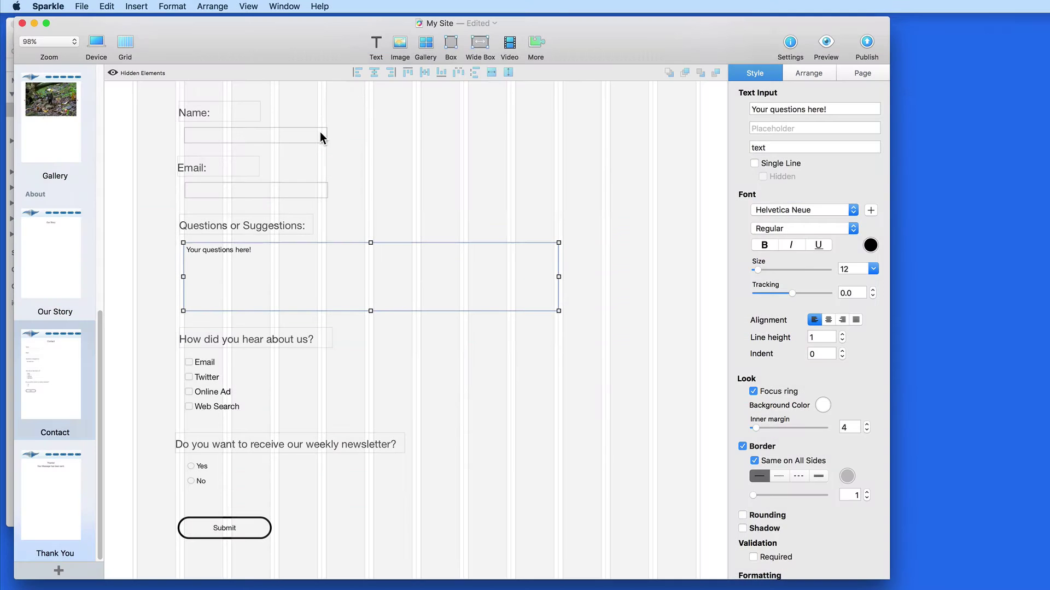
pyautogui.click(320, 136)
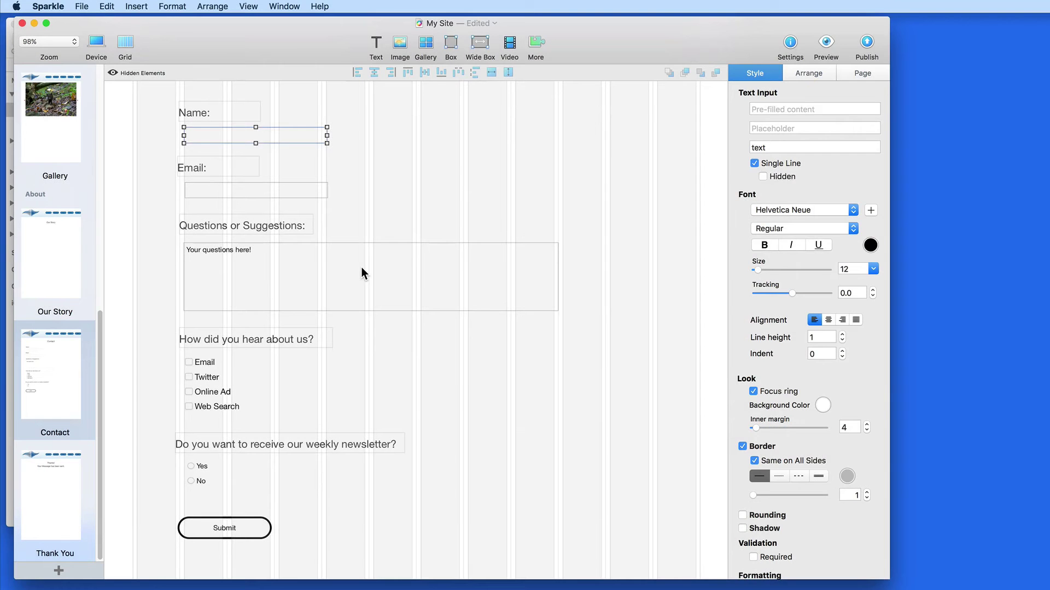
pyautogui.click(361, 268)
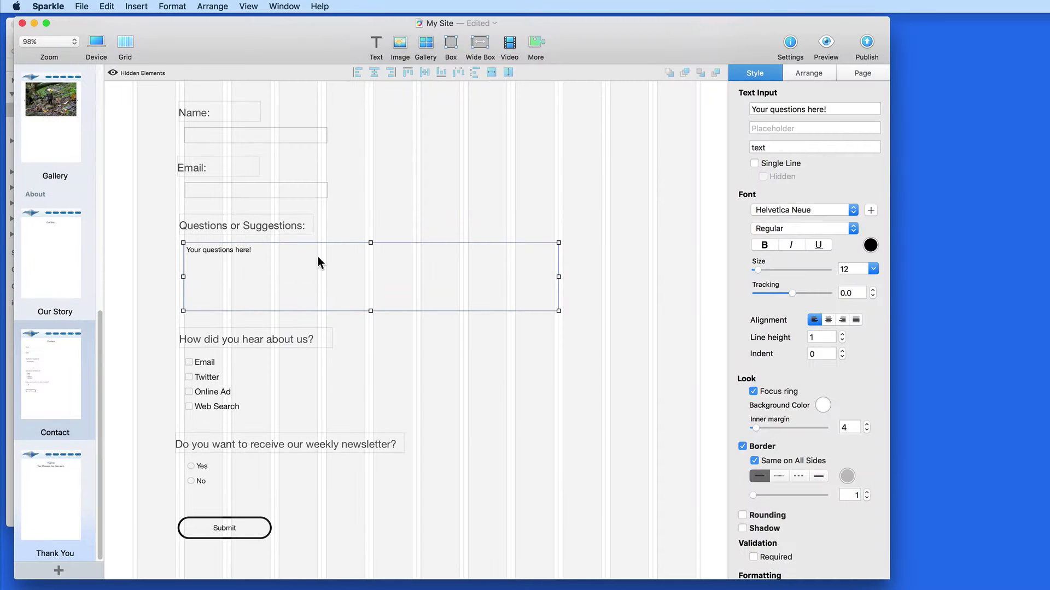
# - Set the questions box's pre-filled text to 'Your questions here!' and untick Required
pyautogui.doubleClick(272, 249)
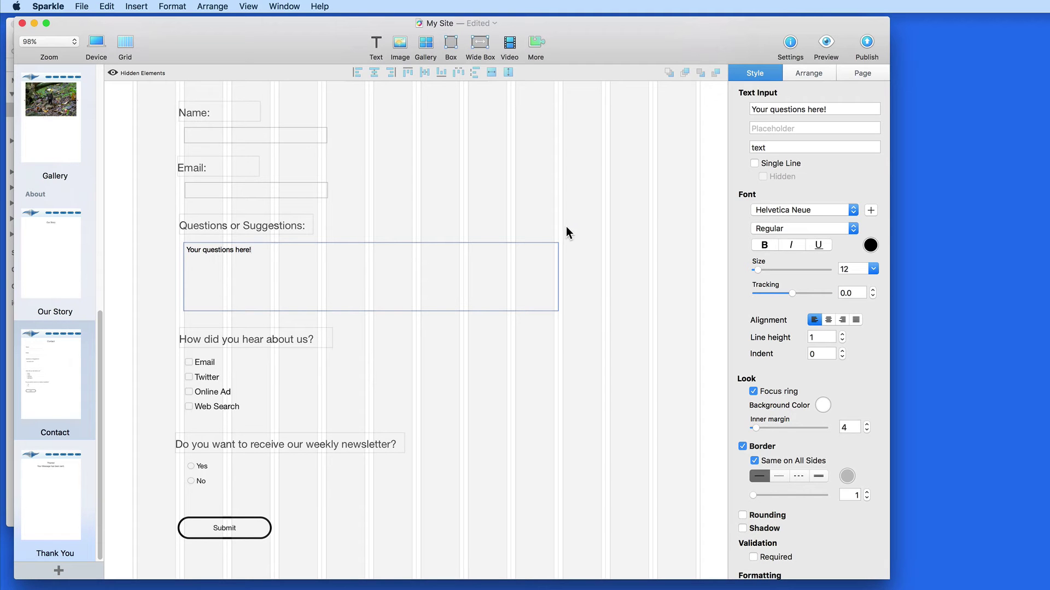
pyautogui.tripleClick(755, 109)
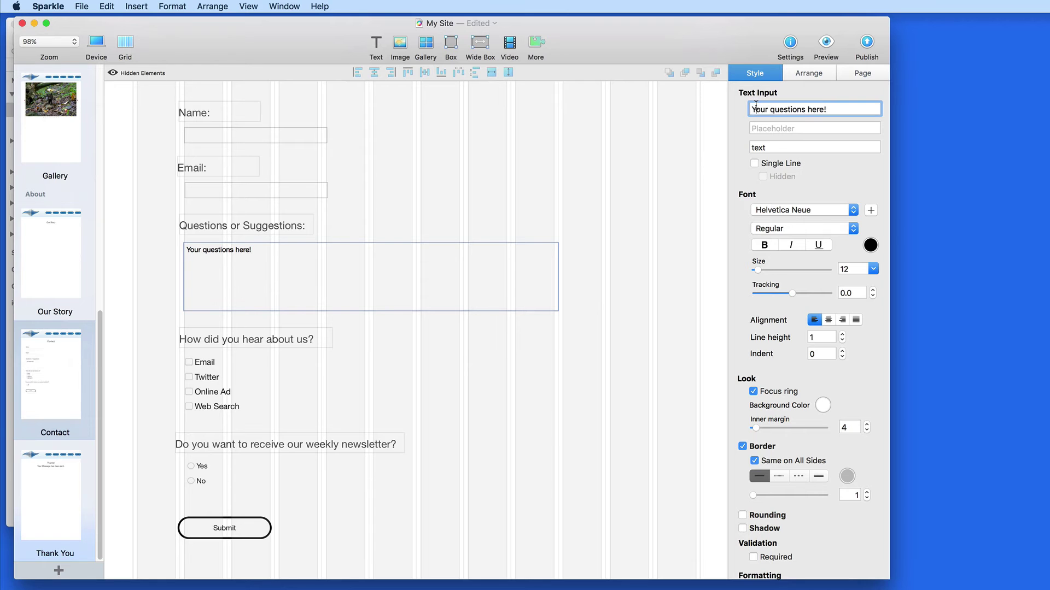
pyautogui.press('BackSpace')
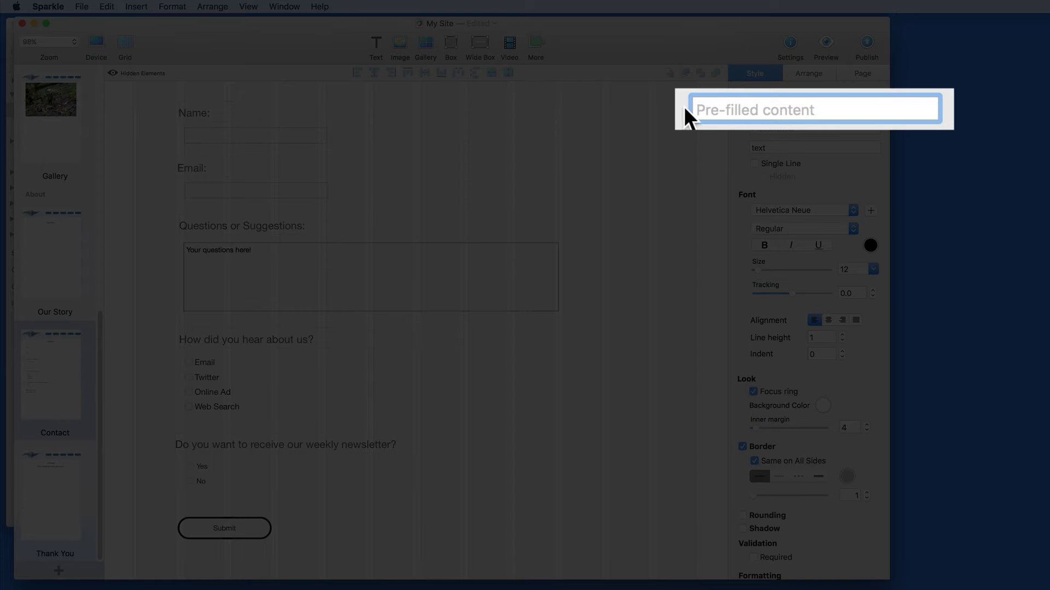
pyautogui.write('Your ')
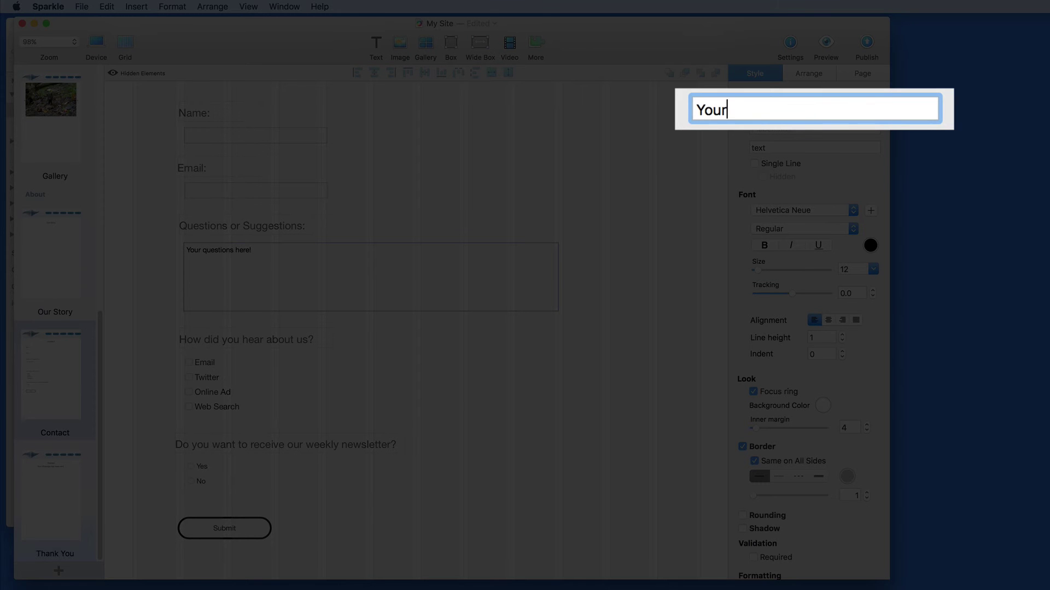
pyautogui.write('questio')
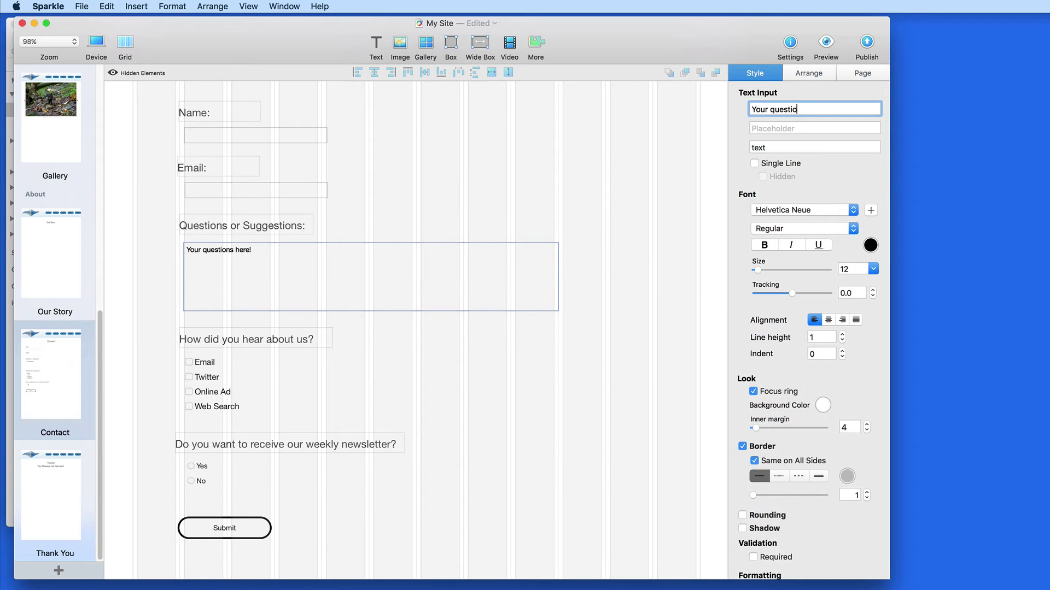
pyautogui.write('ns here!')
pyautogui.click(429, 284)
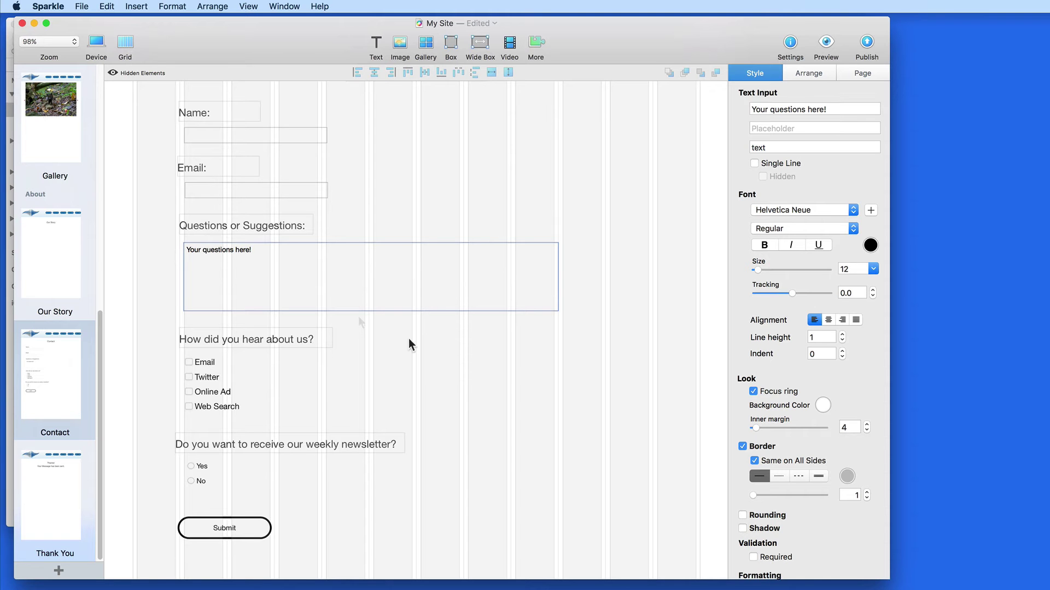
pyautogui.scroll(-5, 749, 264)
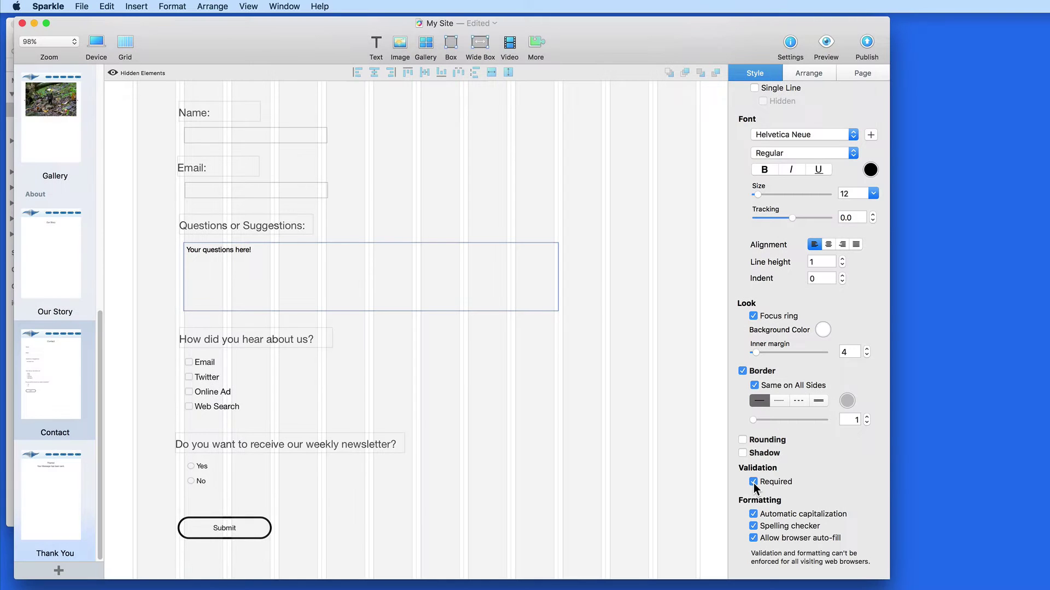
pyautogui.click(753, 481)
# - Inspect the Email, Twitter, Online Ad and Web Search checkboxes, ending on Email
pyautogui.click(262, 356)
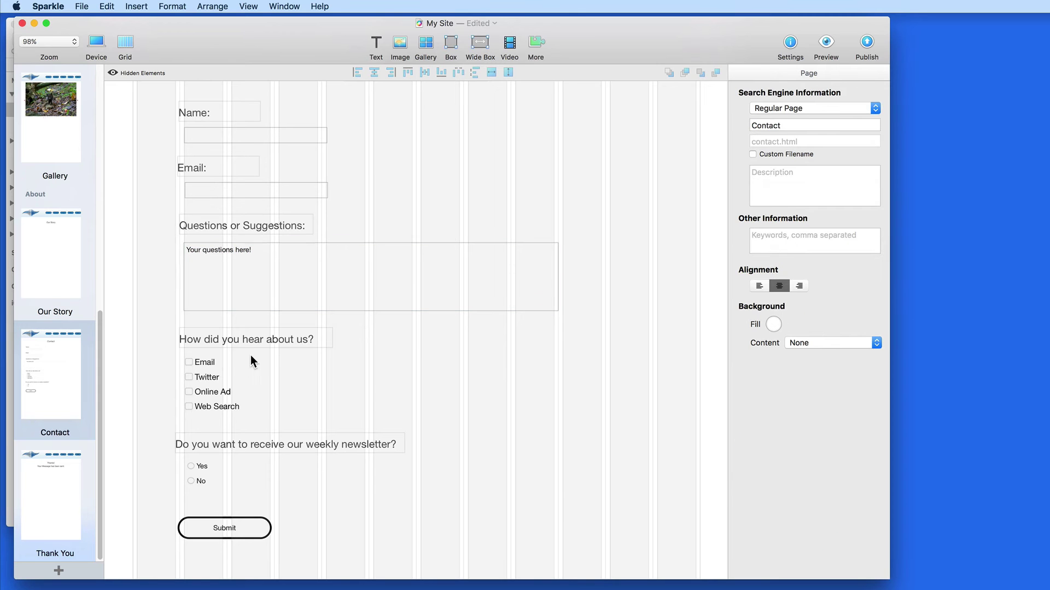
pyautogui.click(211, 361)
pyautogui.click(203, 380)
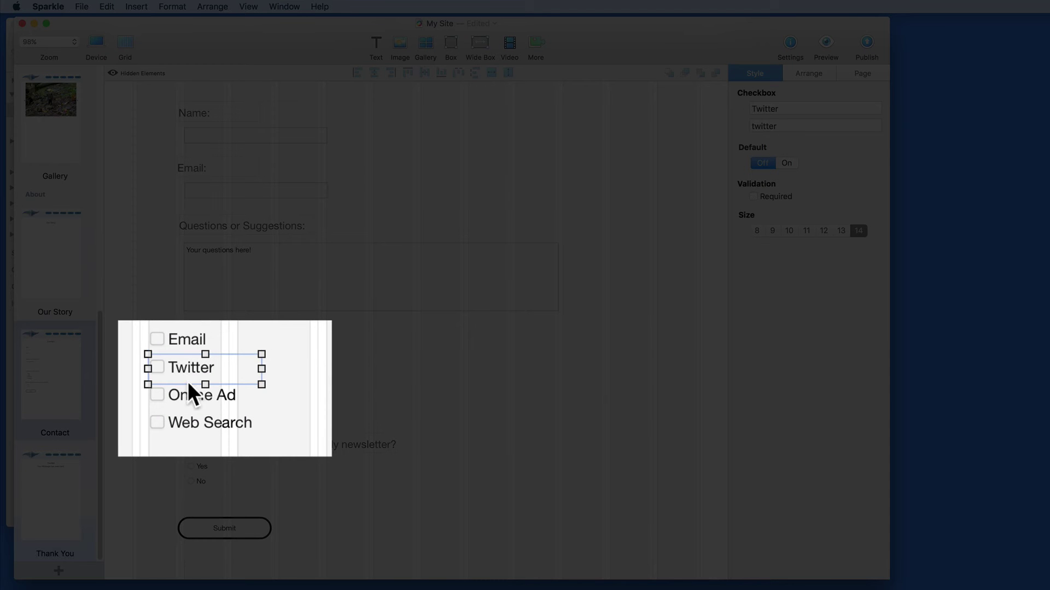
pyautogui.click(206, 391)
pyautogui.click(188, 418)
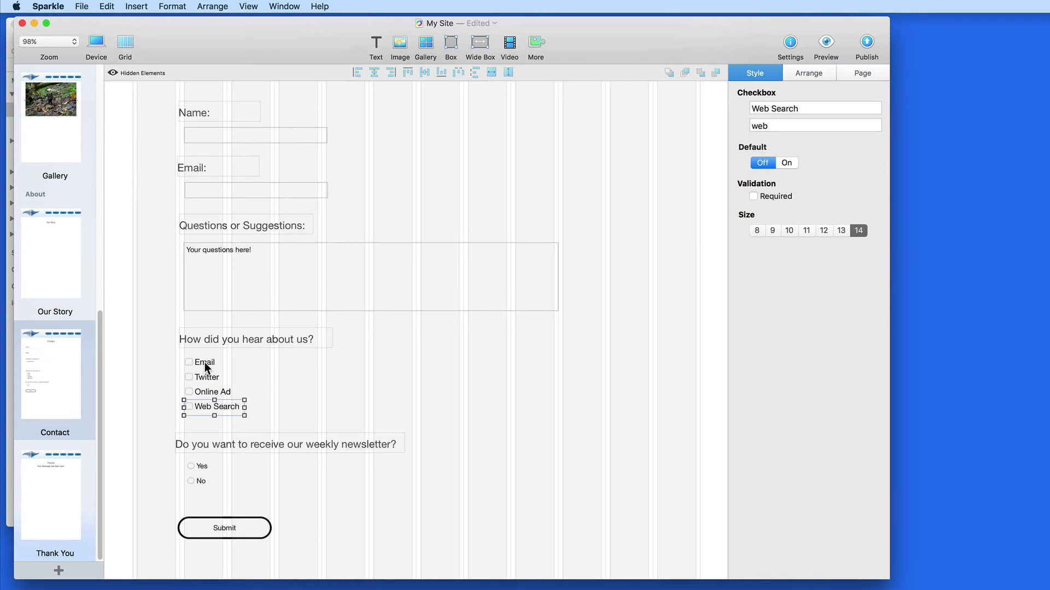
pyautogui.click(205, 362)
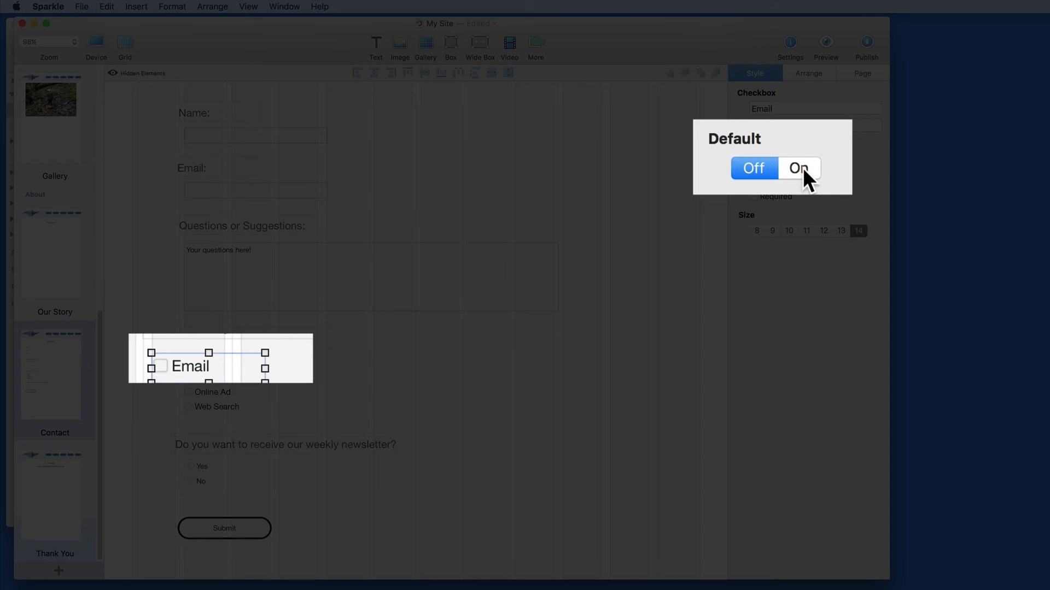
# - Leave the Email checkbox unchecked by default and set its size to 14 after trying 10 and 13
pyautogui.click(802, 167)
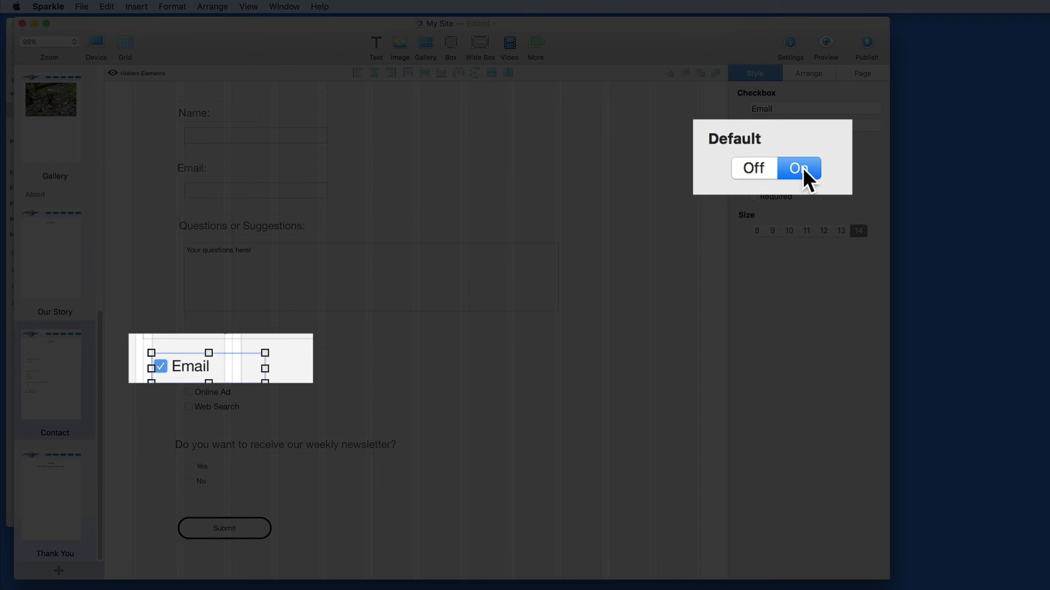
pyautogui.click(743, 168)
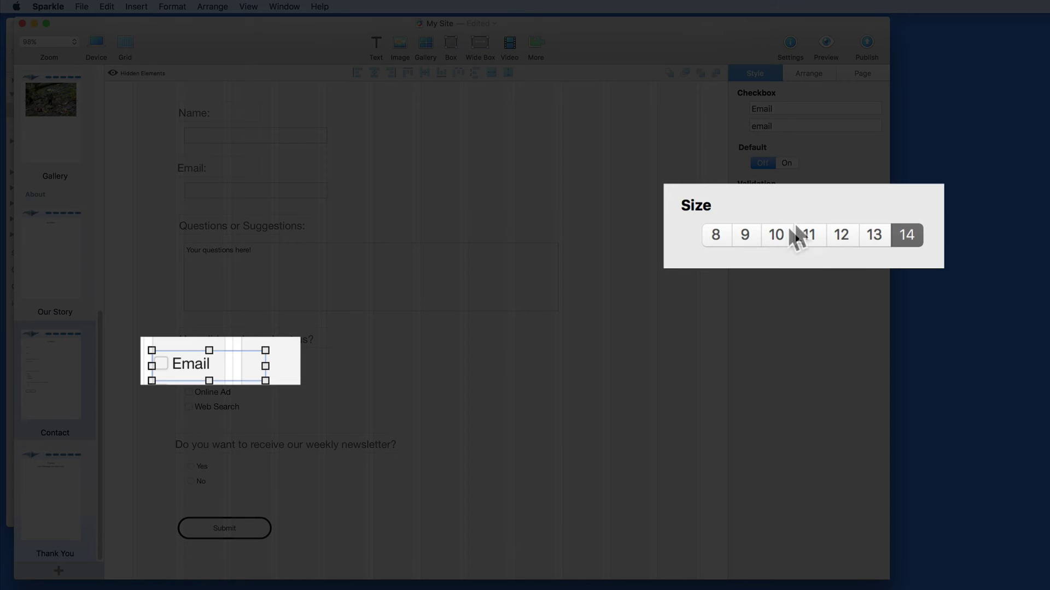
pyautogui.click(781, 239)
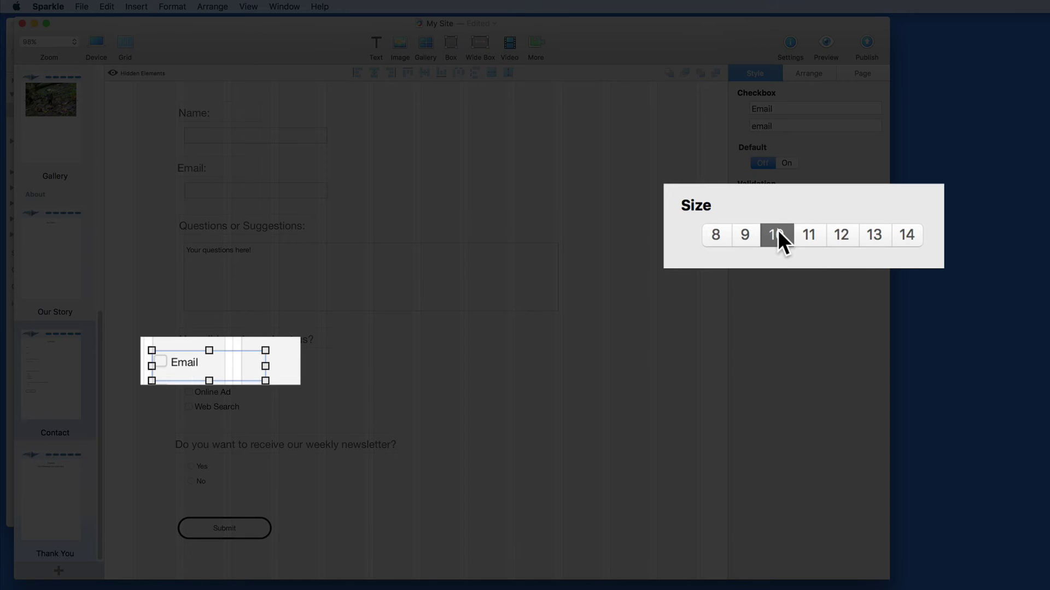
pyautogui.click(874, 234)
pyautogui.click(906, 234)
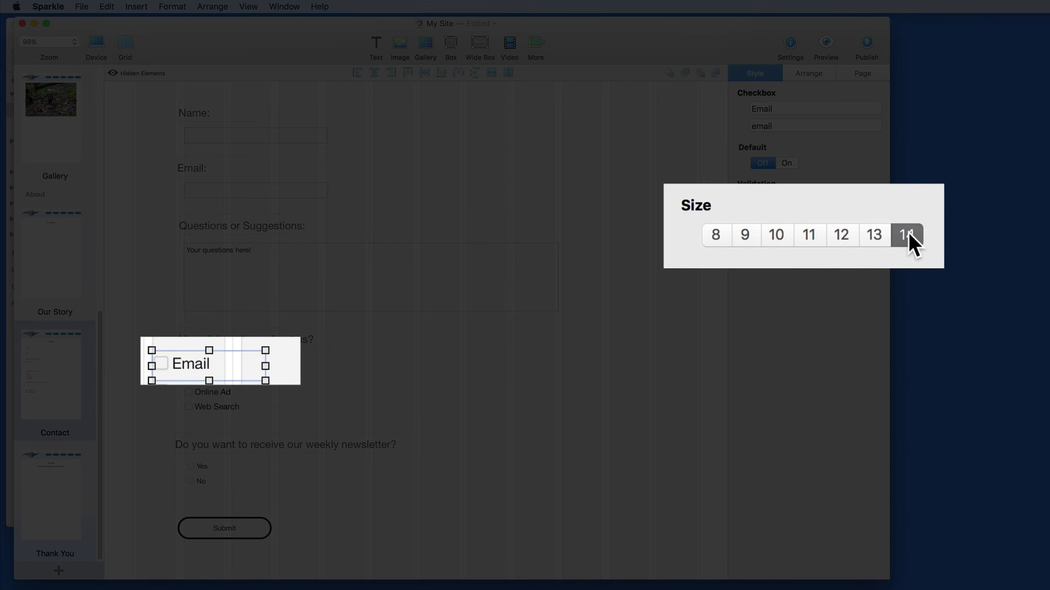
# - Set both the Yes and No newsletter radio buttons to size 14
pyautogui.scroll(-2, 367, 372)
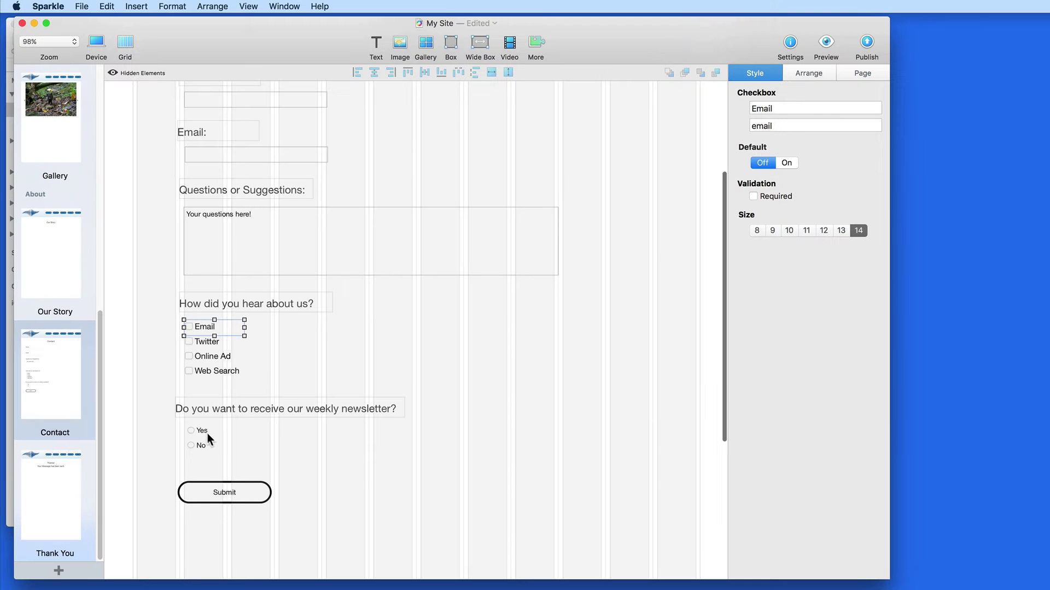
pyautogui.click(207, 434)
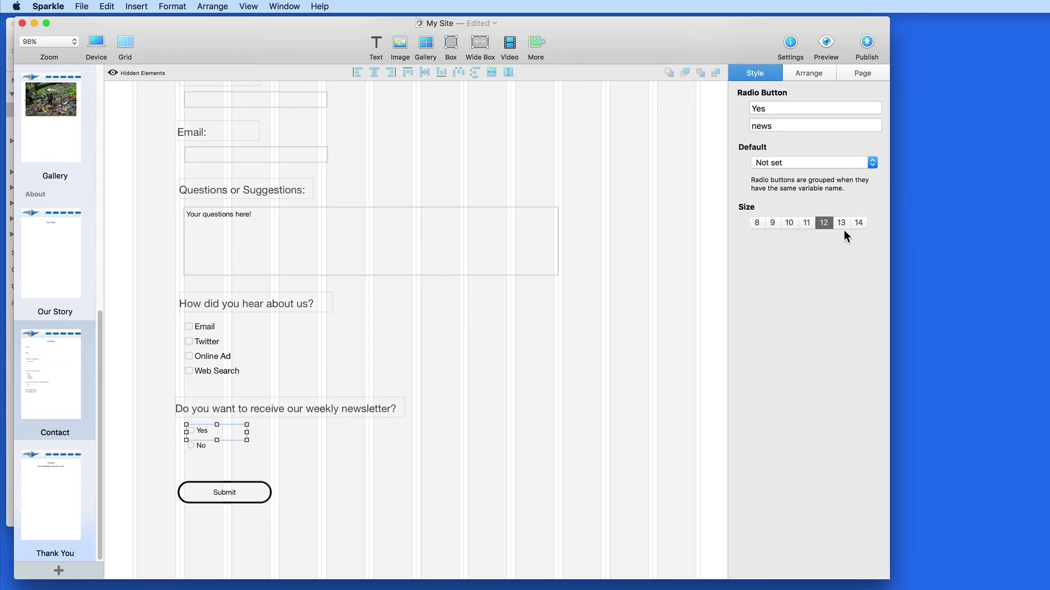
pyautogui.click(858, 224)
pyautogui.click(195, 442)
pyautogui.click(857, 224)
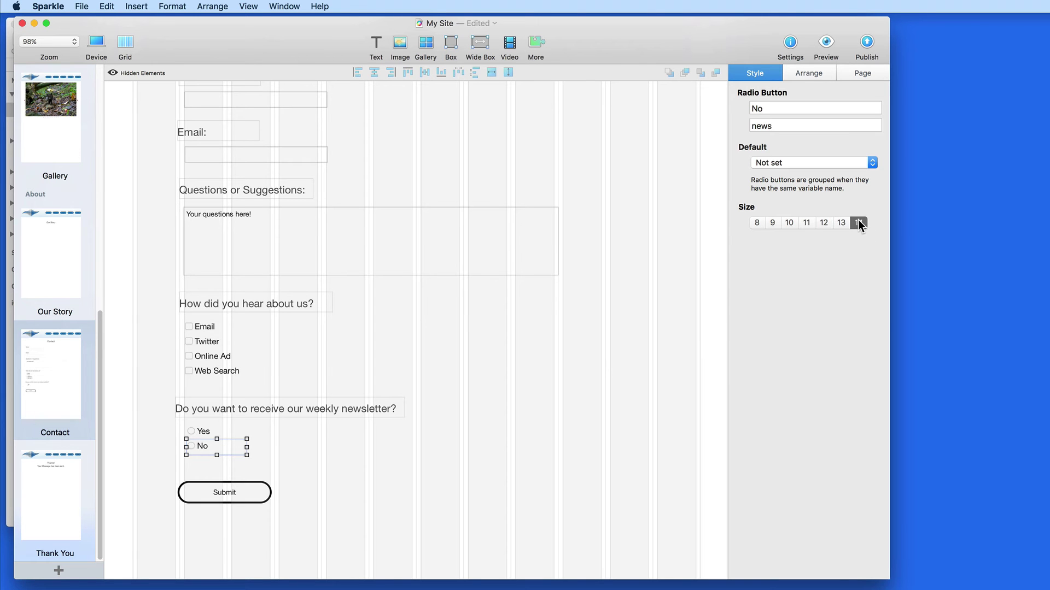
# - Compare the Yes and No radios to confirm they share the variable name 'news'
pyautogui.click(210, 429)
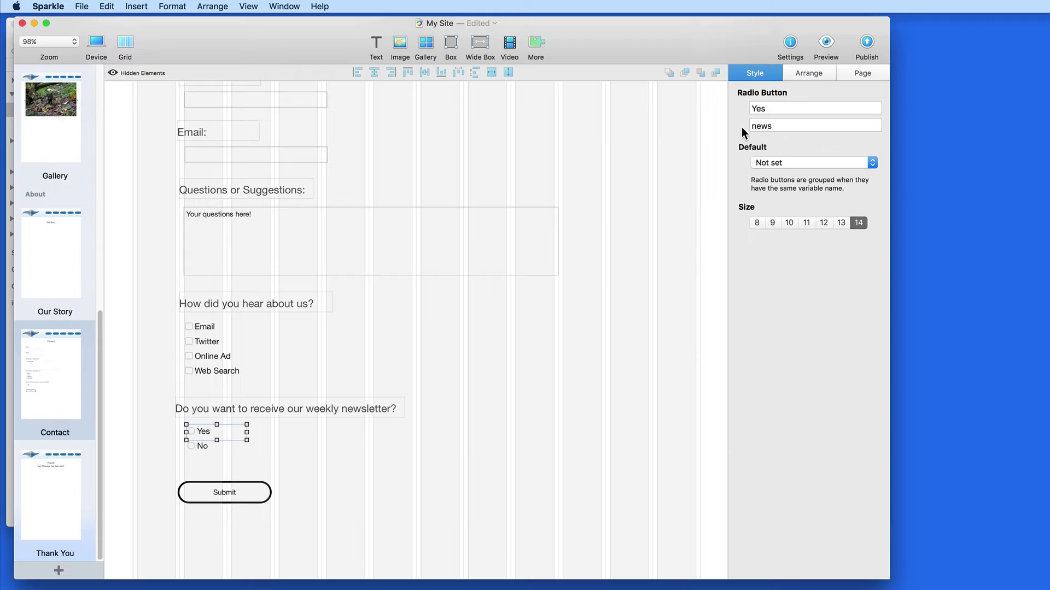
pyautogui.click(205, 447)
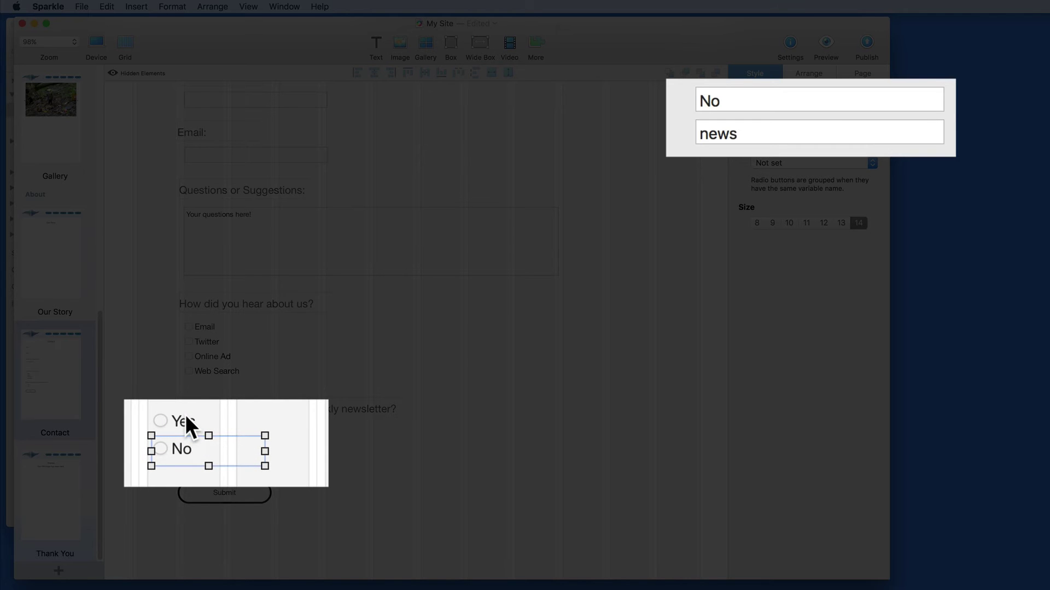
pyautogui.click(186, 418)
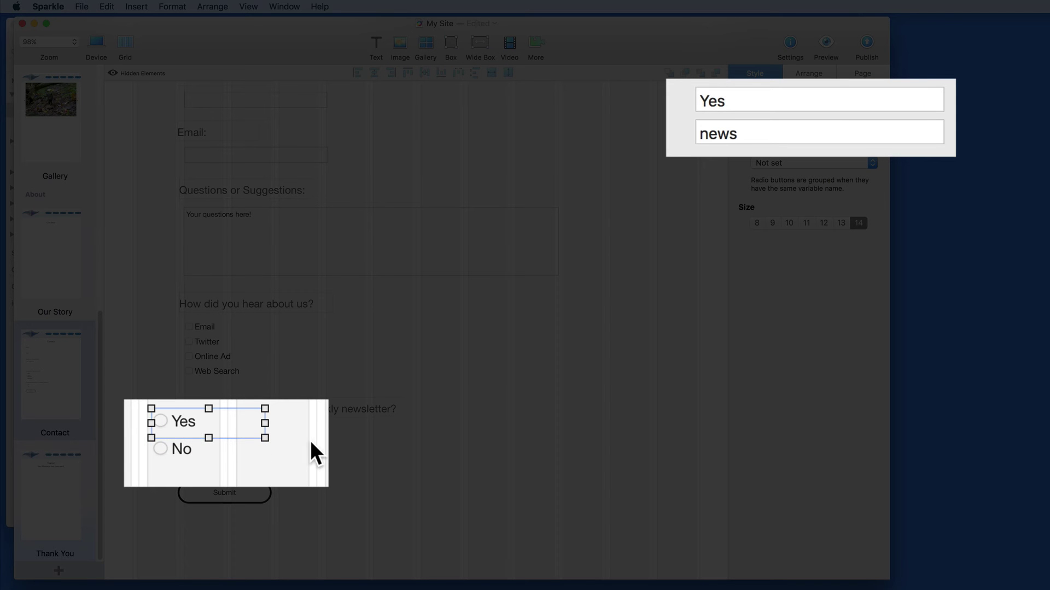
pyautogui.click(217, 448)
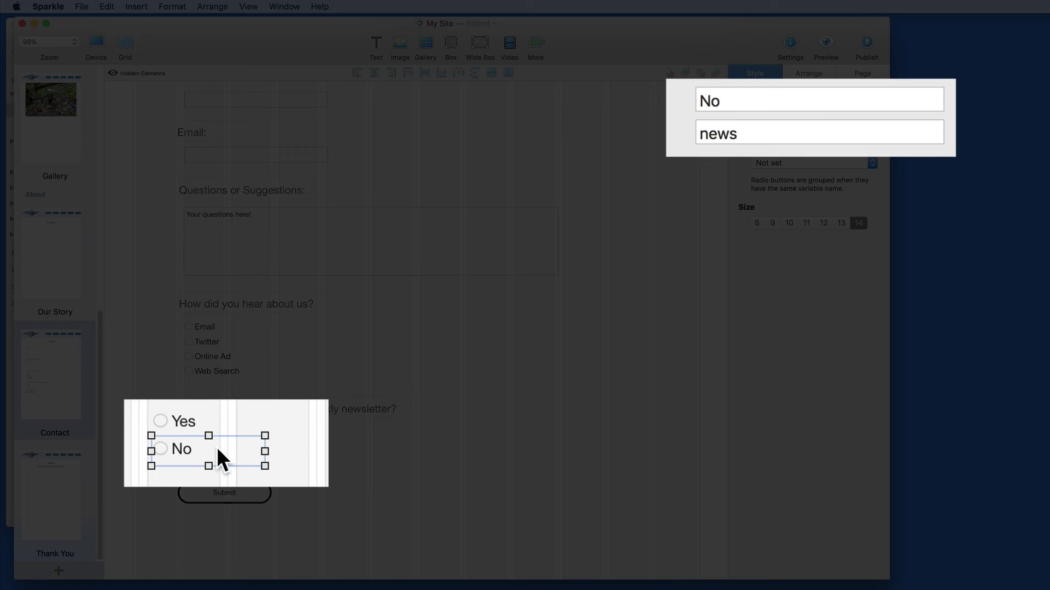
pyautogui.click(217, 417)
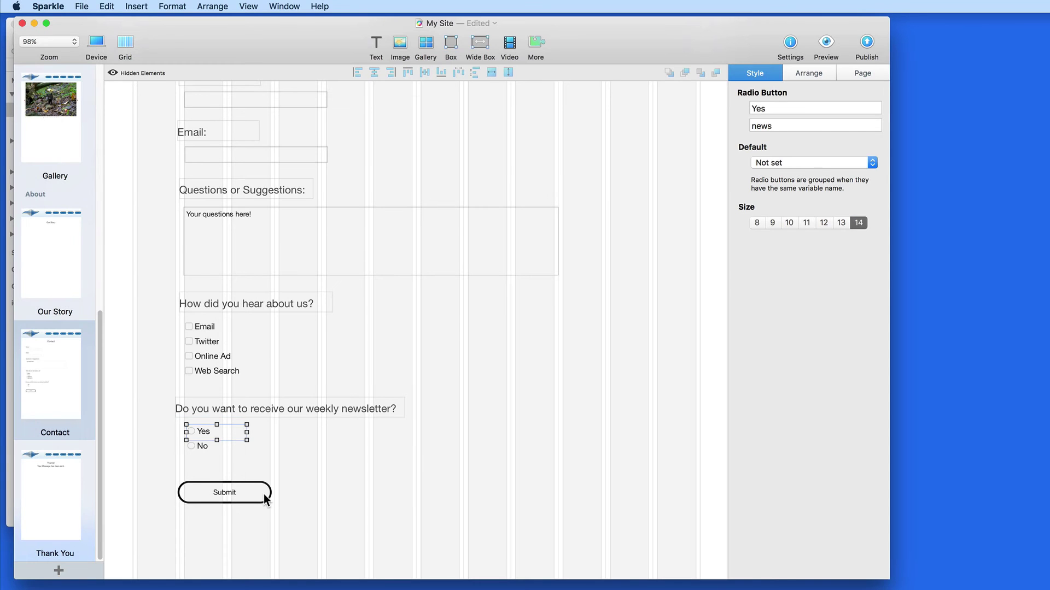
# - Set the Submit button's On Click action to Email Form via Server, after briefly trying Advanced Form Submission
pyautogui.click(264, 494)
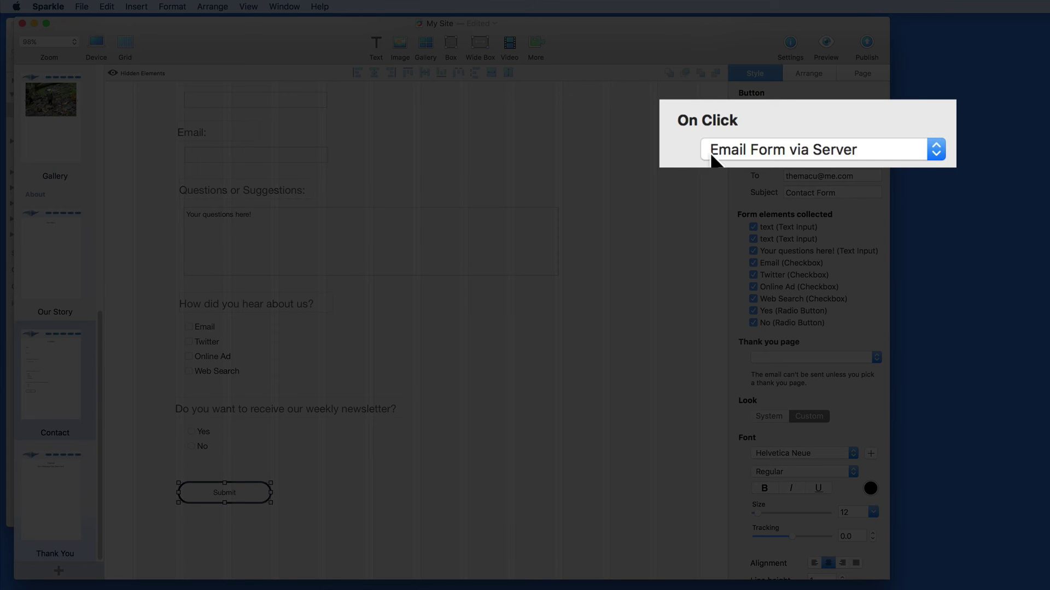
pyautogui.click(757, 143)
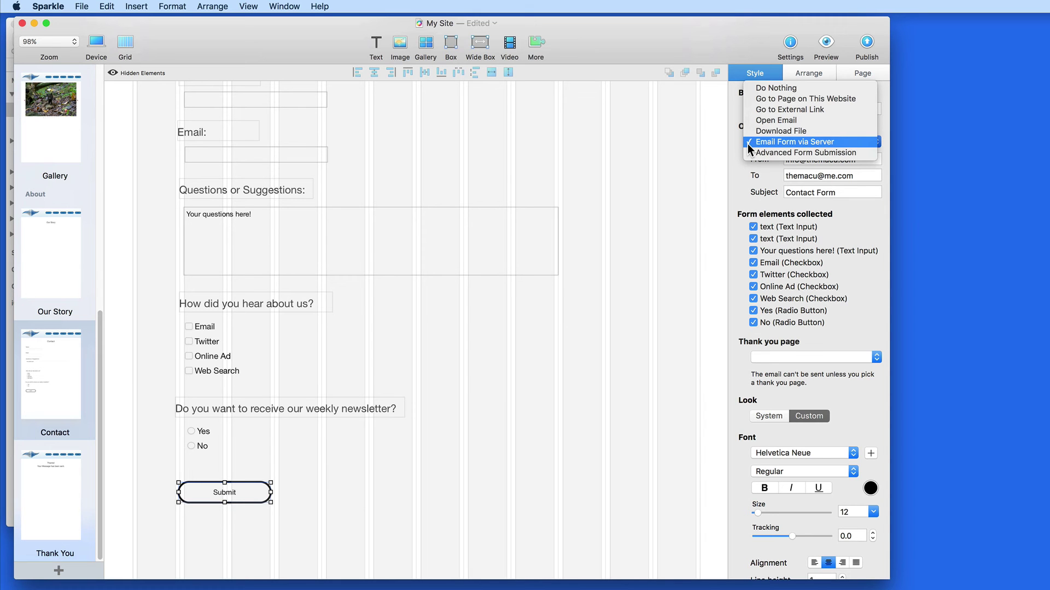
pyautogui.click(749, 153)
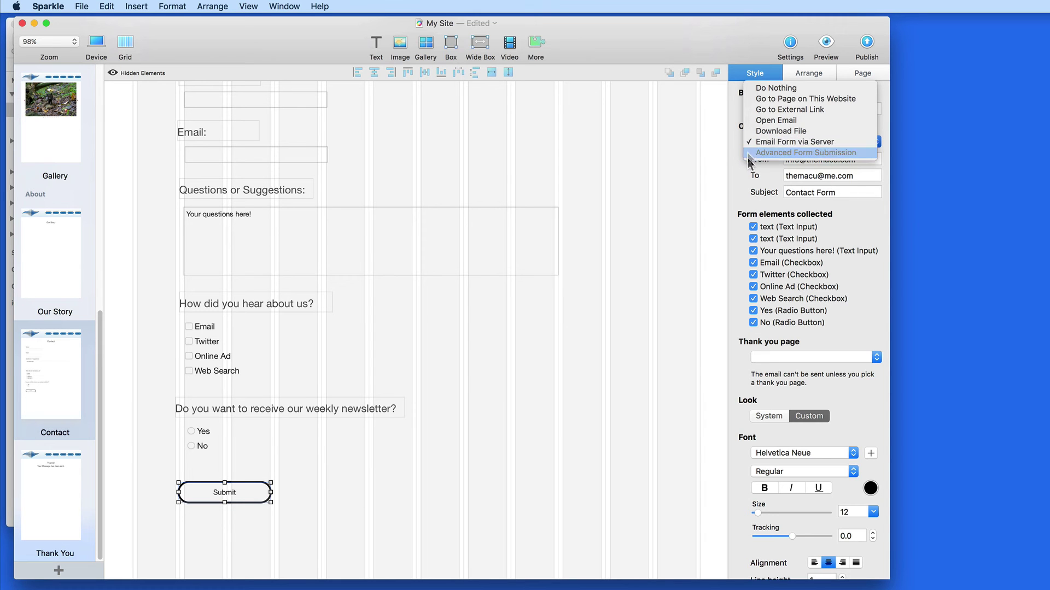
pyautogui.scroll(-5, 741, 232)
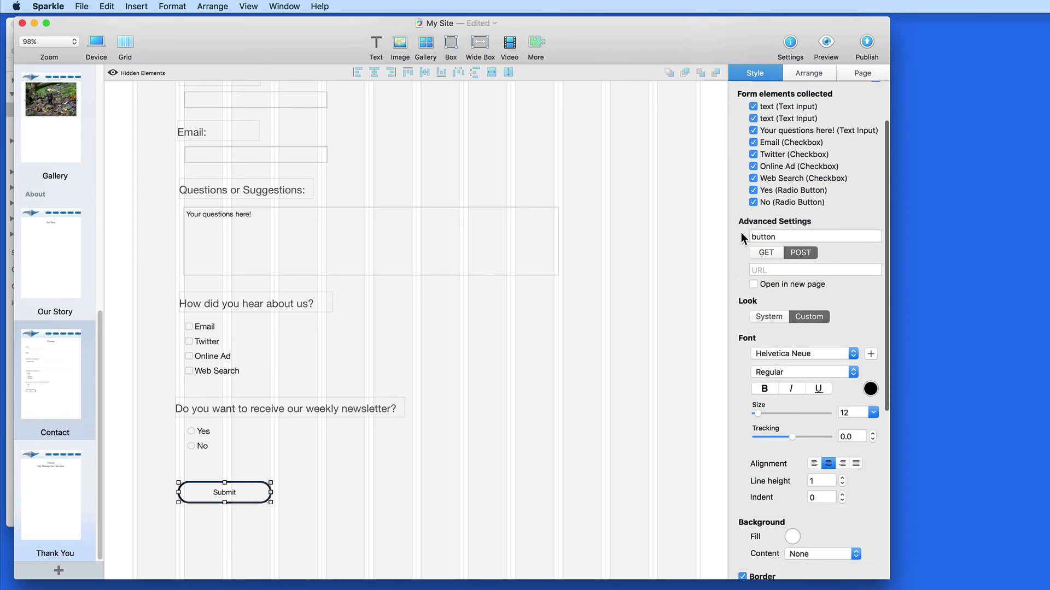
pyautogui.scroll(5, 743, 235)
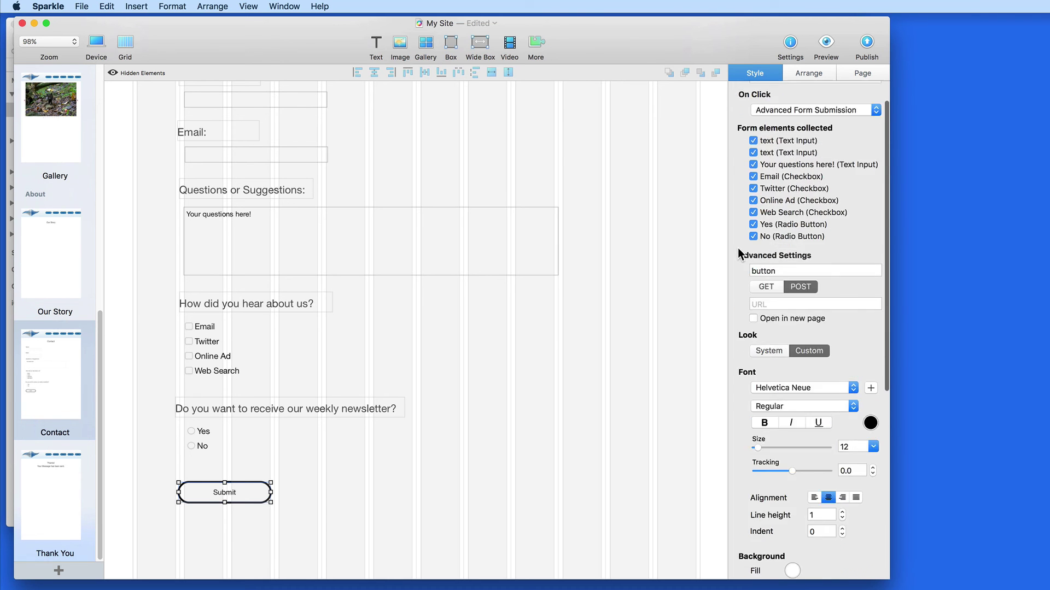
pyautogui.click(765, 143)
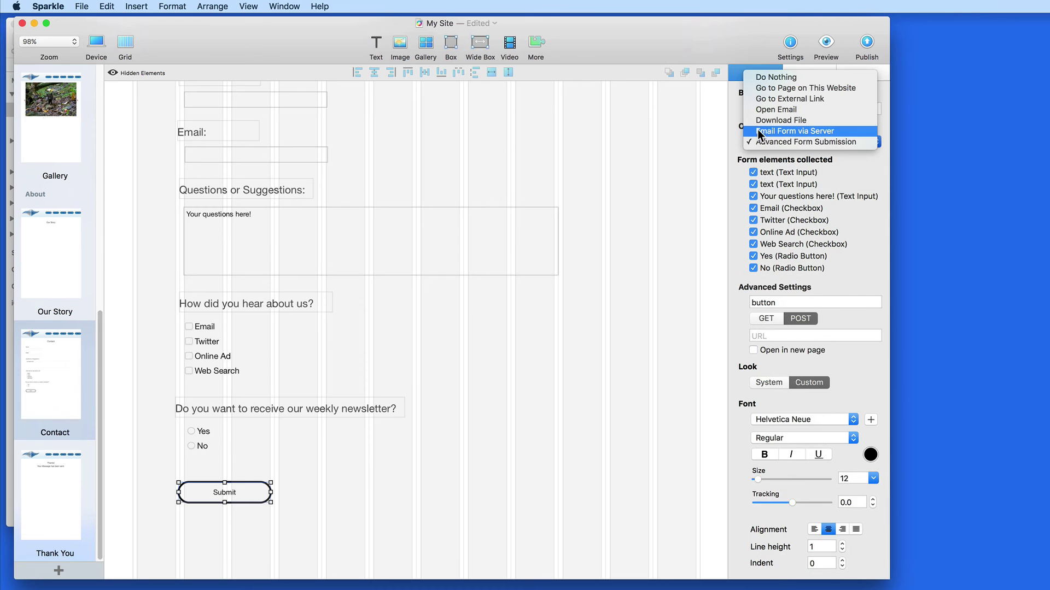
pyautogui.click(760, 130)
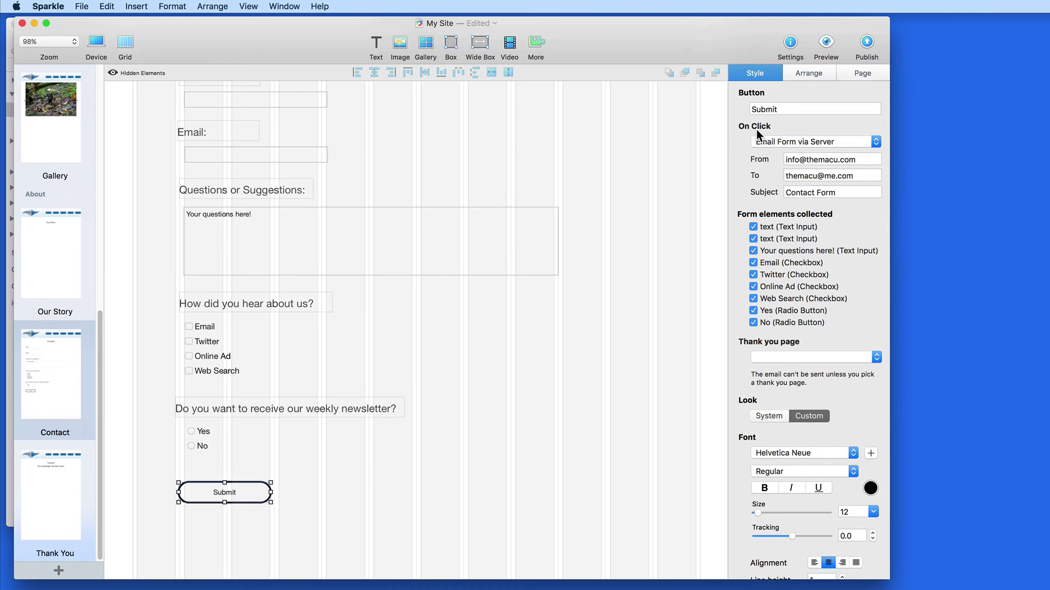
# - Check the sender, recipient and 'Contact Form' subject, and add No (Radio Button) to collected elements
pyautogui.click(863, 161)
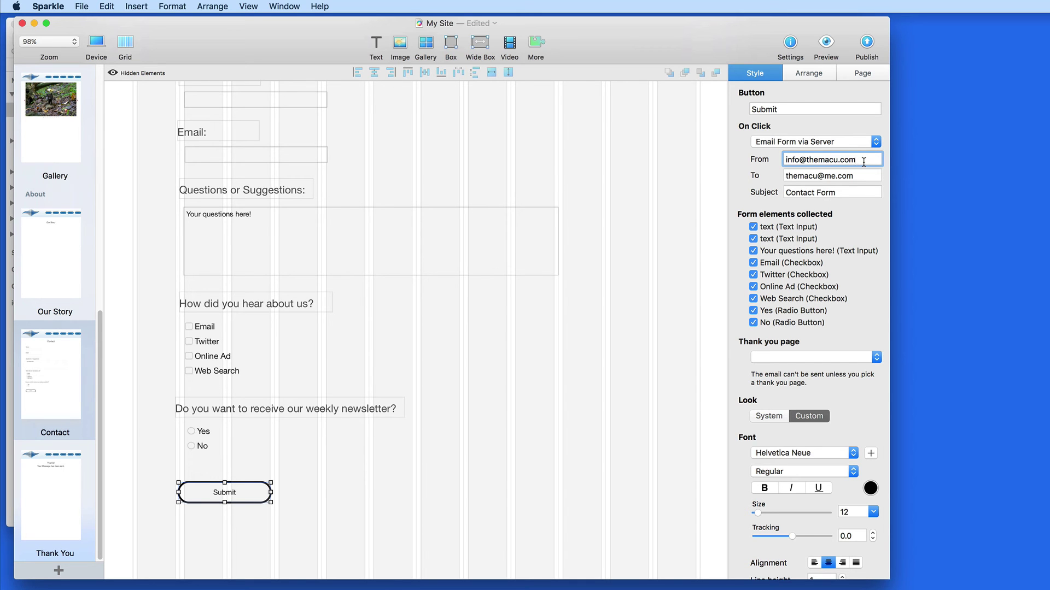
pyautogui.click(862, 175)
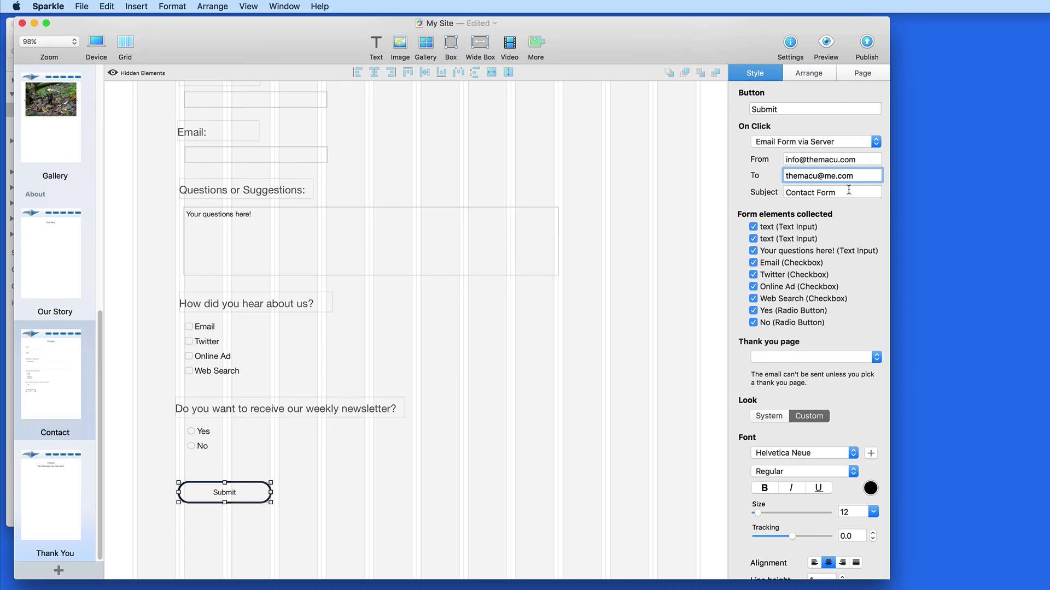
pyautogui.doubleClick(847, 191)
pyautogui.tripleClick(847, 191)
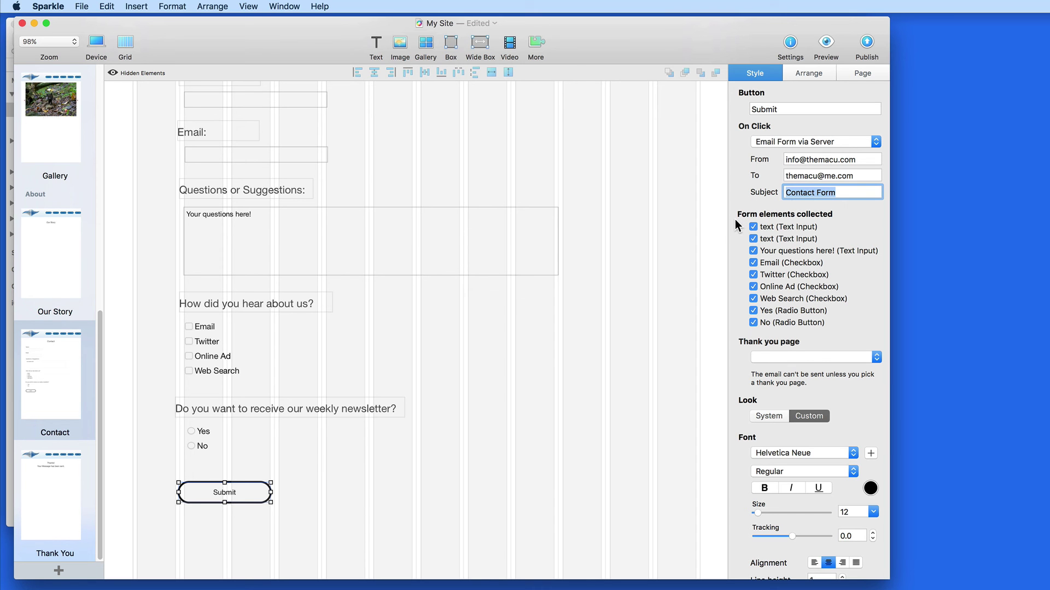
pyautogui.press('Right')
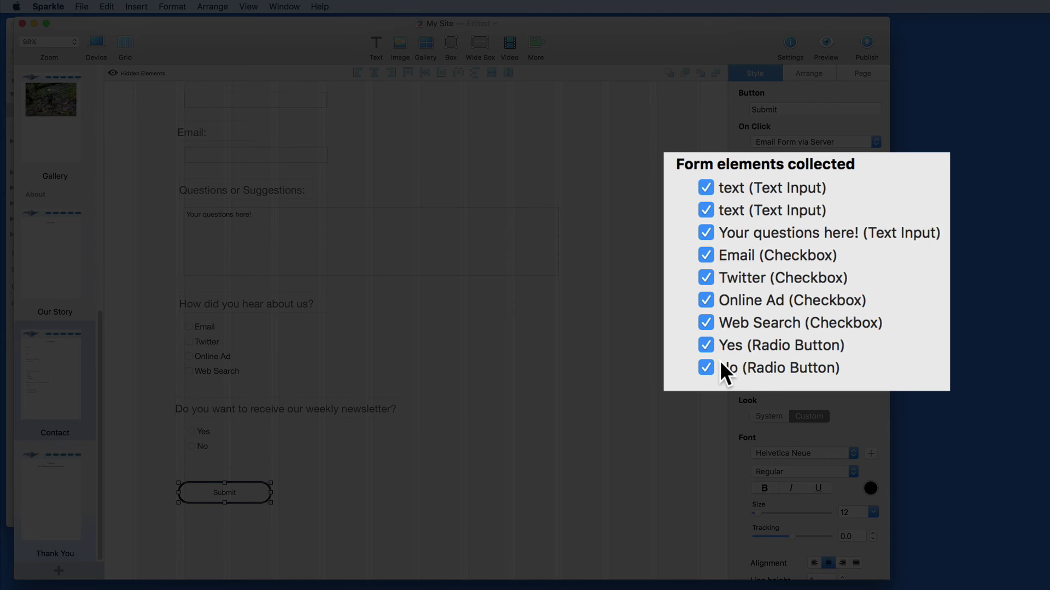
pyautogui.click(720, 360)
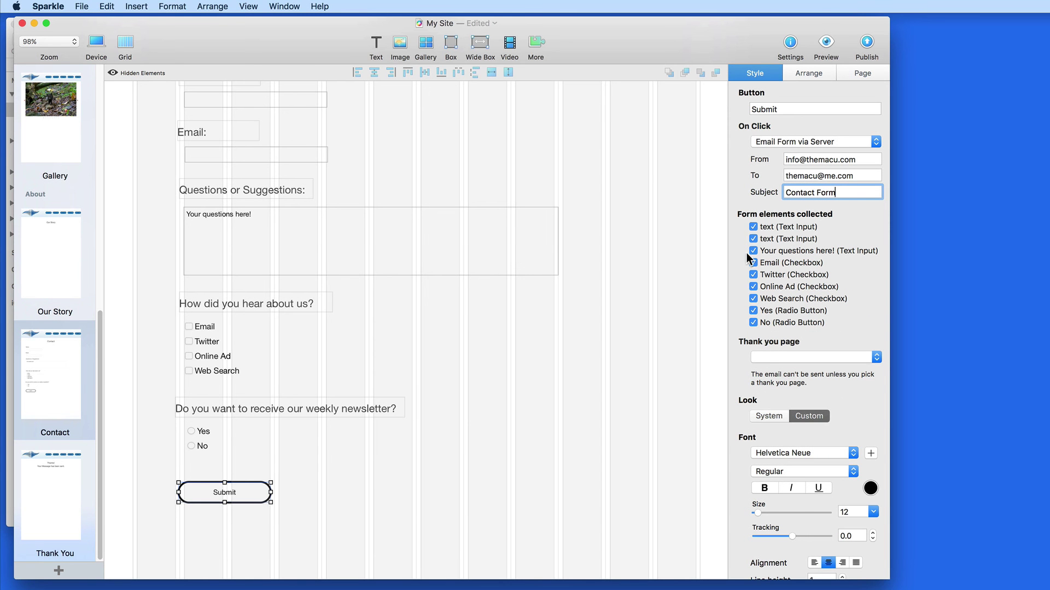
# - Set the Submit button's Thank you page to Thank You
pyautogui.scroll(-2, 740, 319)
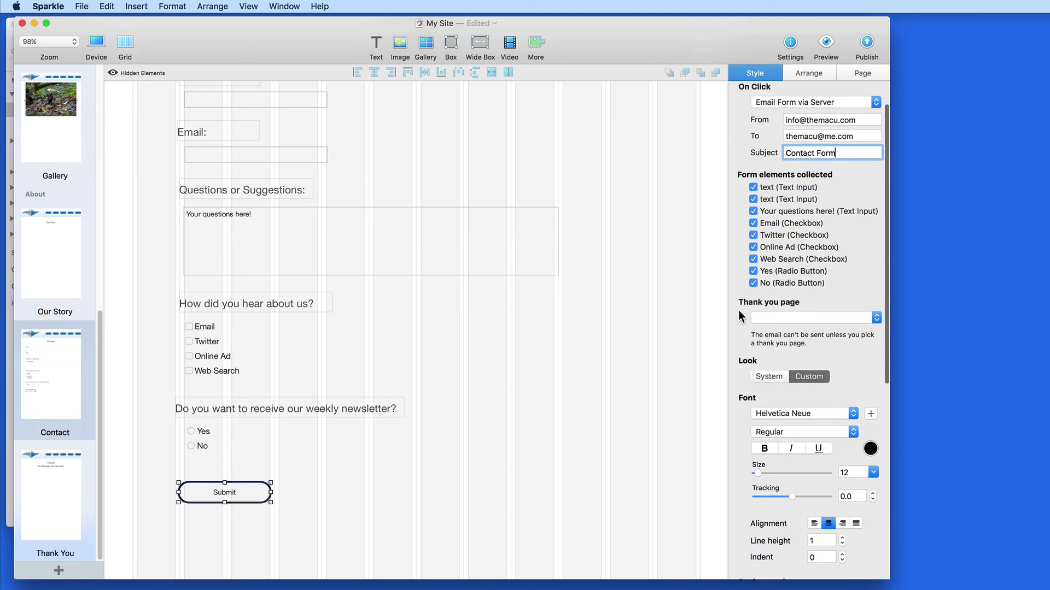
pyautogui.scroll(-3, 739, 316)
pyautogui.click(845, 252)
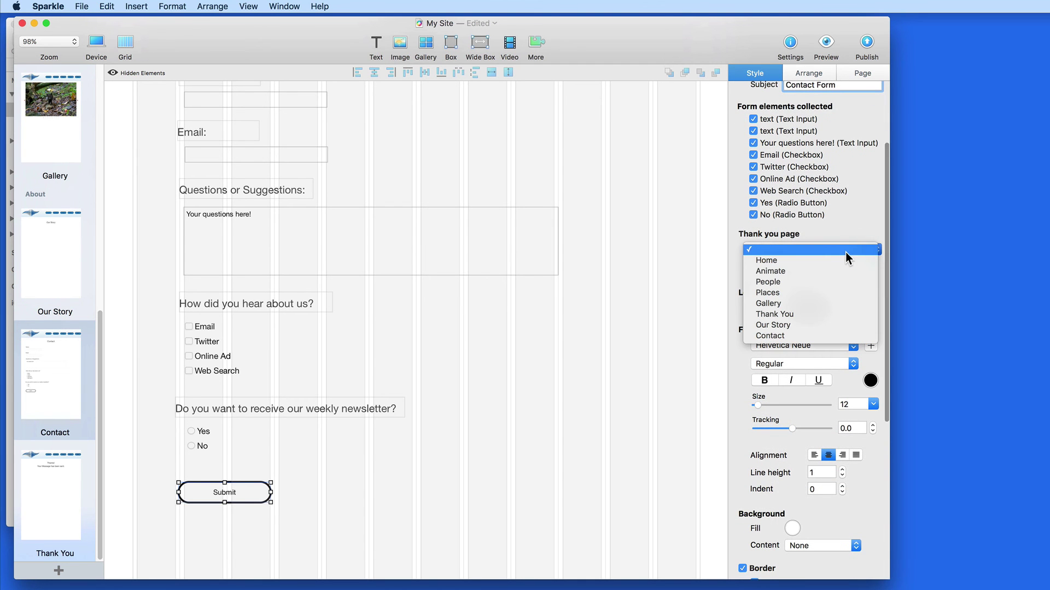
pyautogui.click(826, 314)
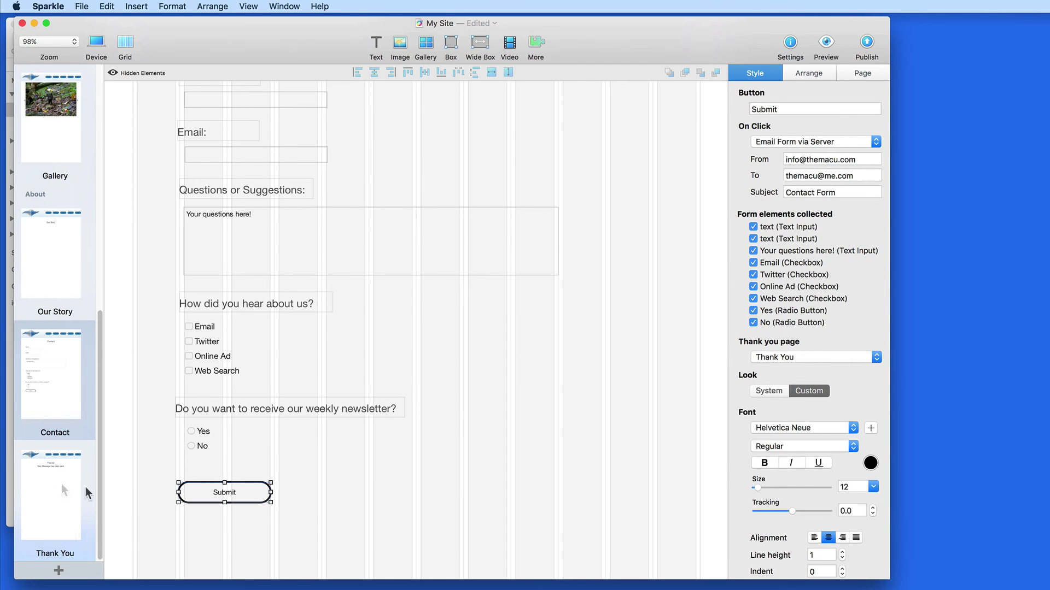
# - Check the Thank You page and its place under About in the nav menu, then return to Contact
pyautogui.click(37, 490)
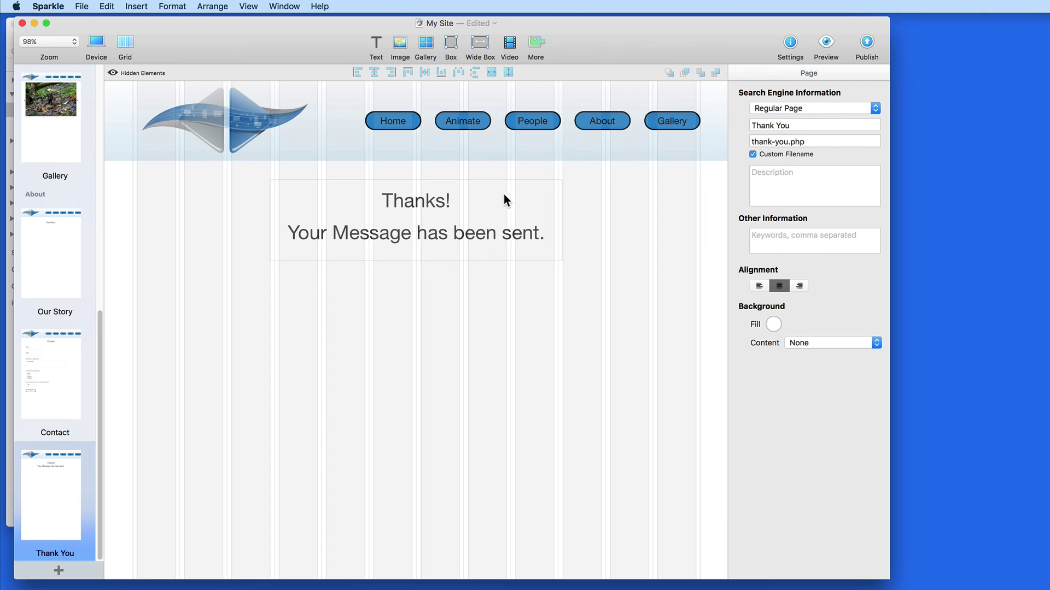
pyautogui.click(659, 124)
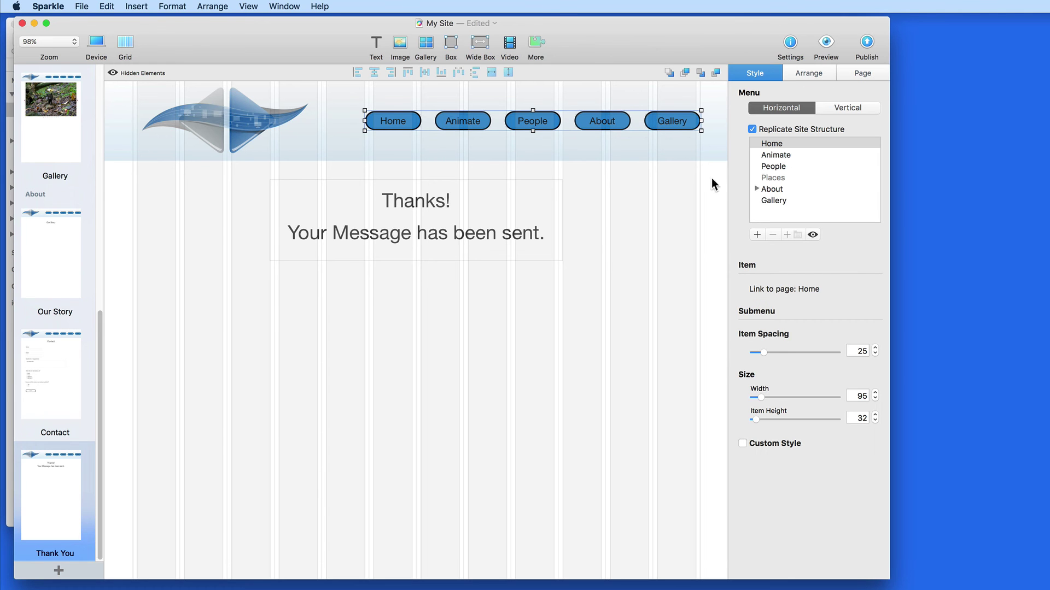
pyautogui.click(757, 189)
pyautogui.scroll(-1, 757, 188)
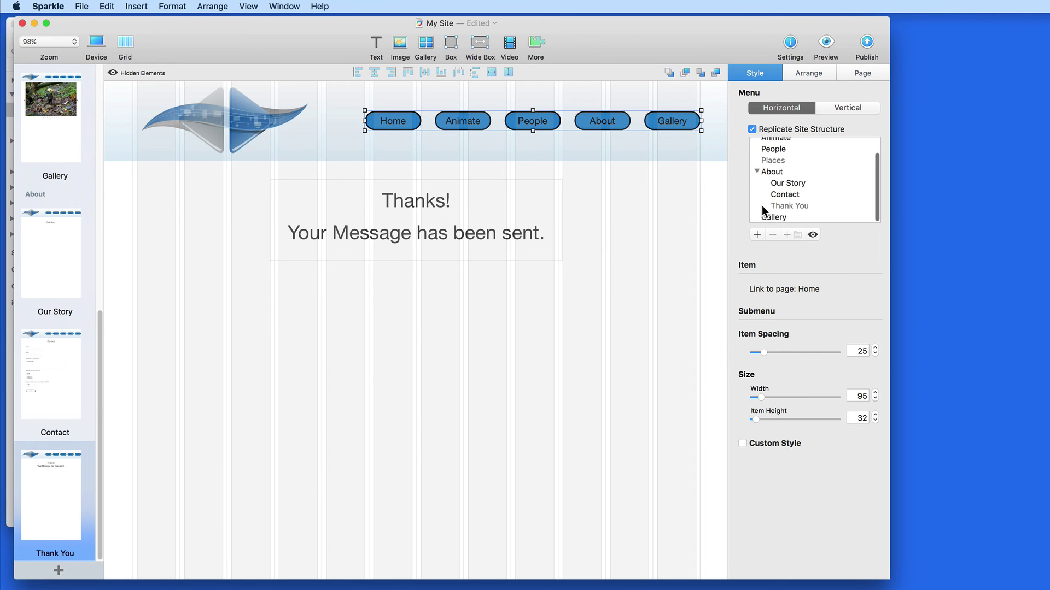
pyautogui.click(32, 385)
pyautogui.scroll(-1, 439, 366)
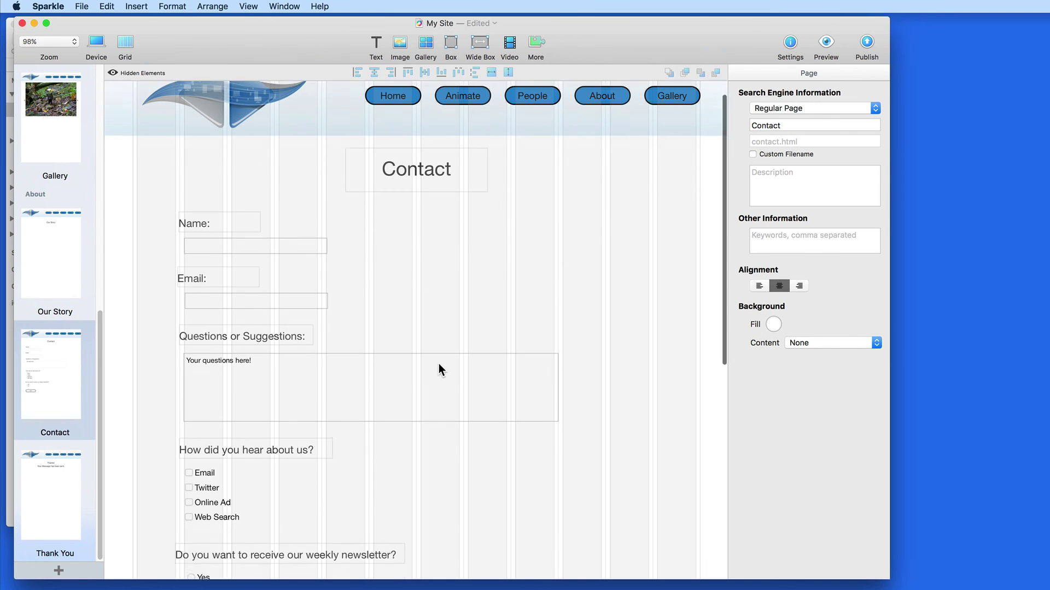
pyautogui.scroll(-10, 438, 365)
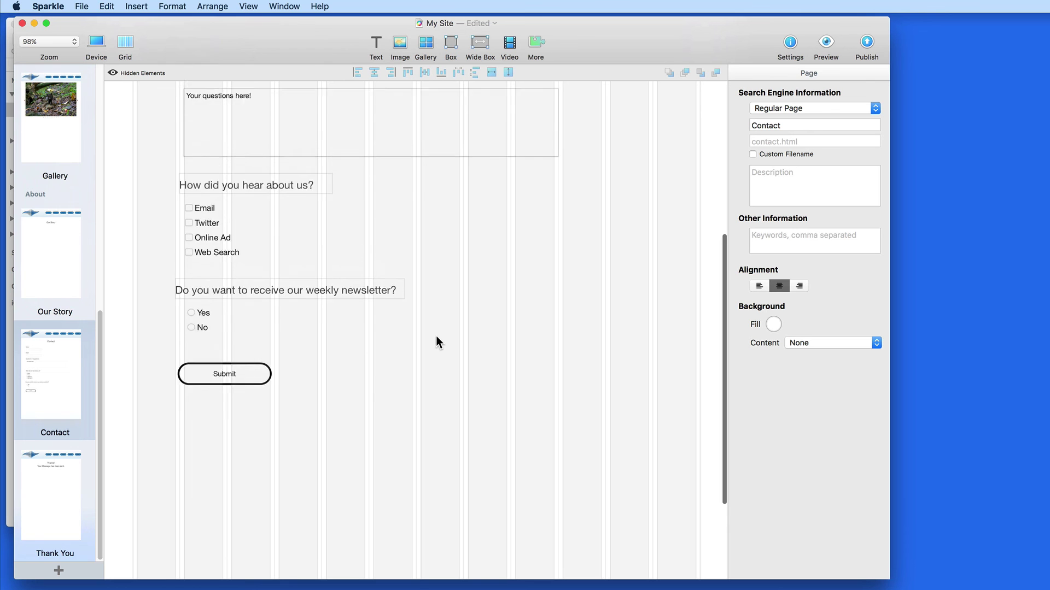
pyautogui.scroll(3, 435, 335)
pyautogui.click(240, 435)
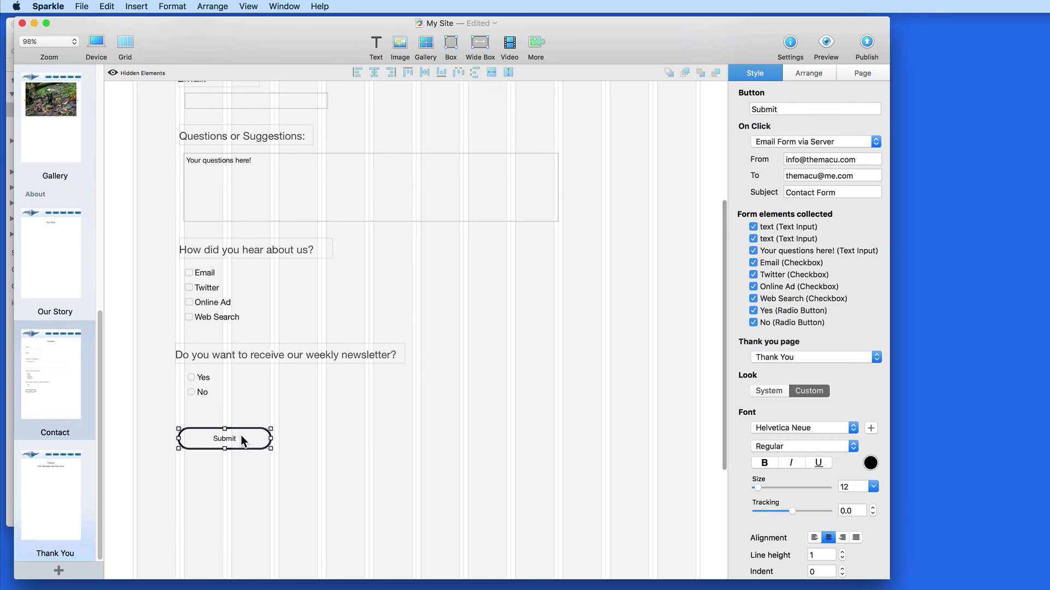
pyautogui.scroll(-3, 741, 358)
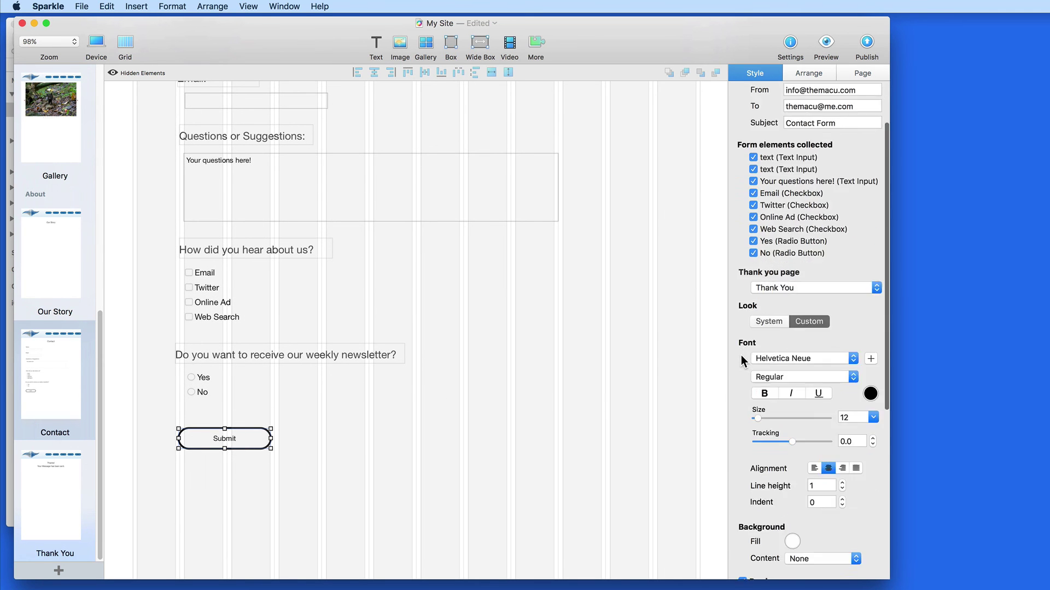
pyautogui.scroll(-4, 740, 360)
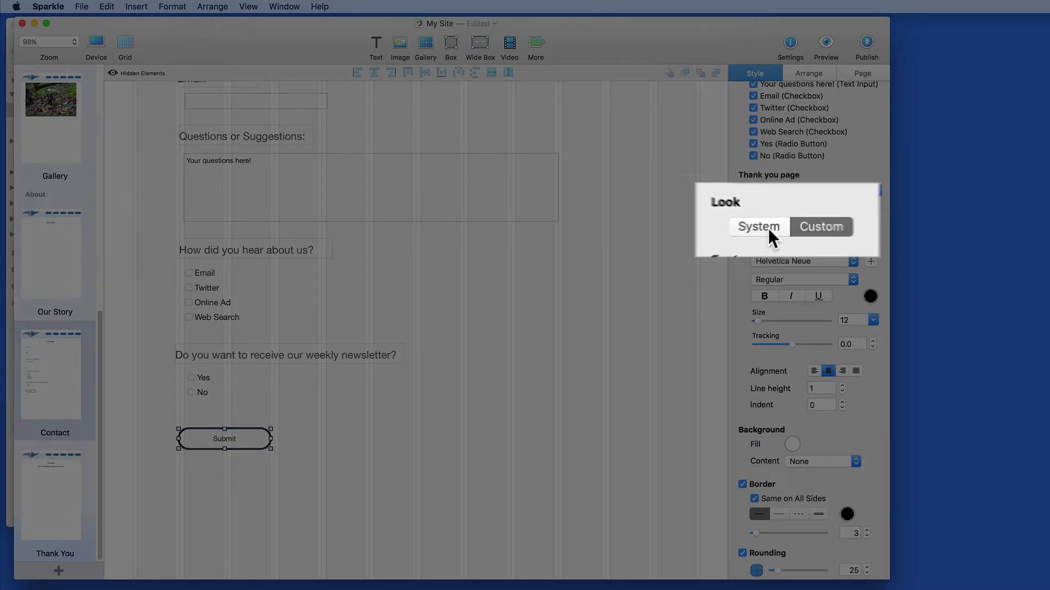
pyautogui.click(769, 228)
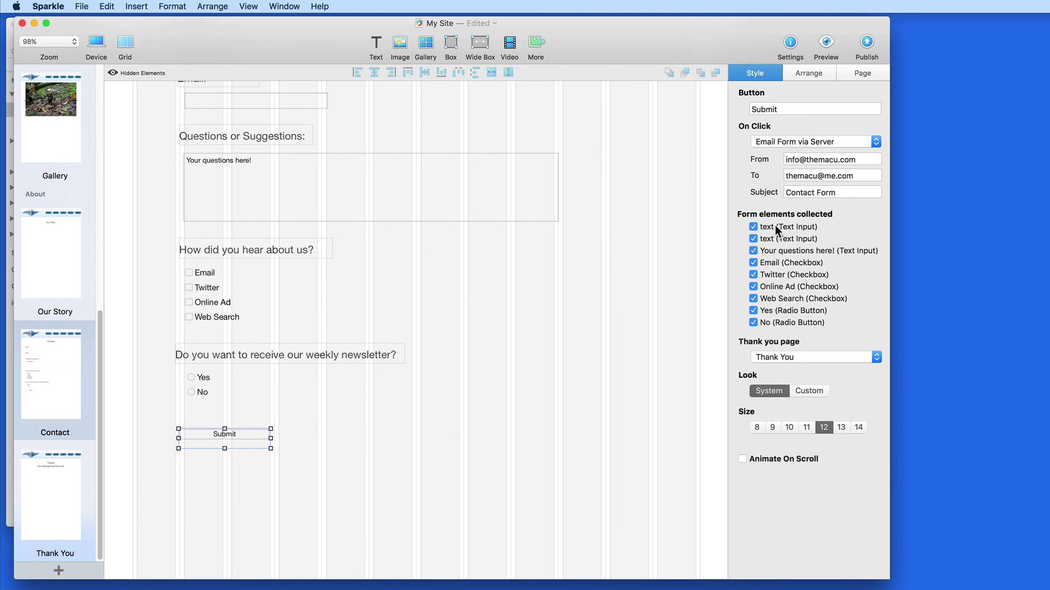
pyautogui.click(825, 393)
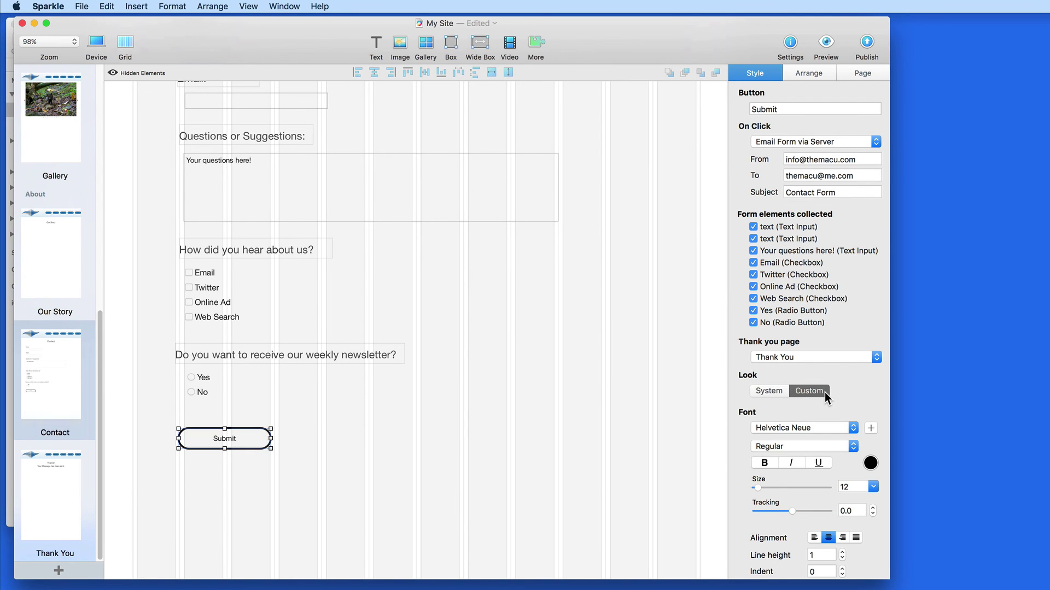
pyautogui.scroll(-10, 742, 381)
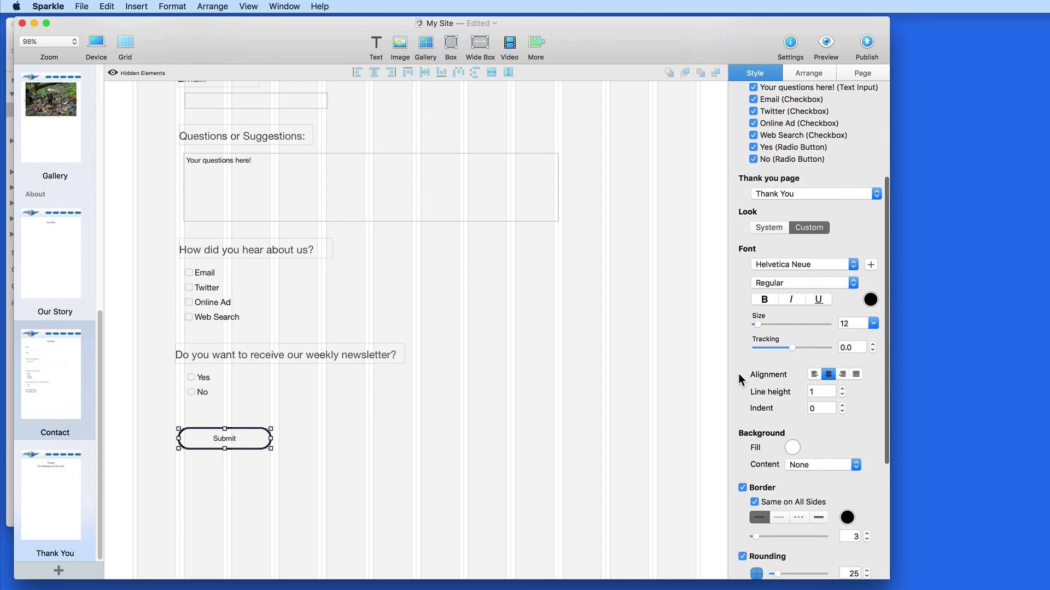
pyautogui.scroll(10, 738, 359)
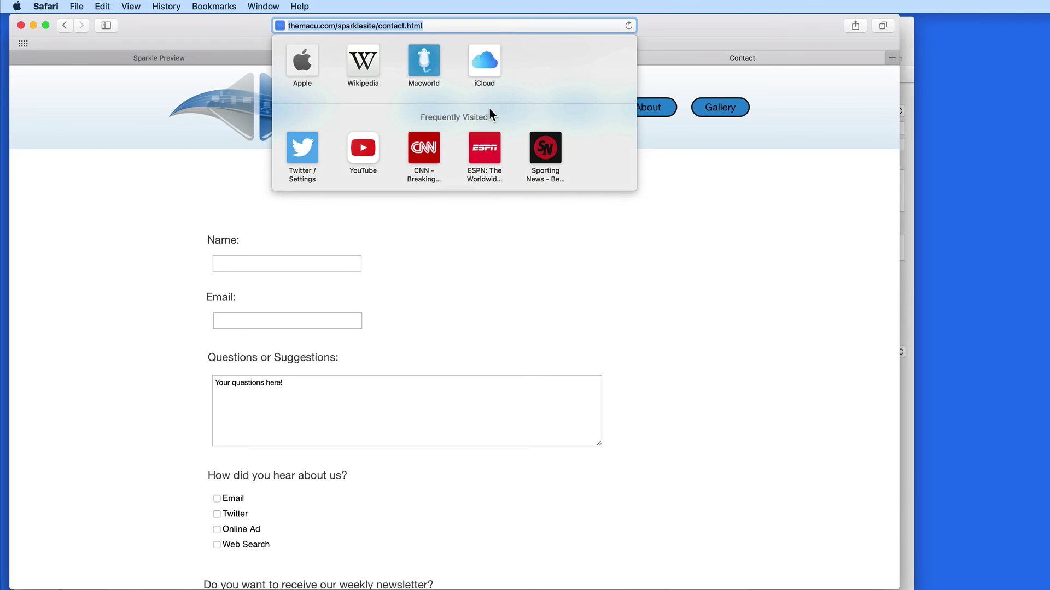
# - In Safari, fill the live form with a test name, email, comment, Twitter and newsletter Yes, then submit
pyautogui.click(461, 222)
pyautogui.scroll(-5, 461, 222)
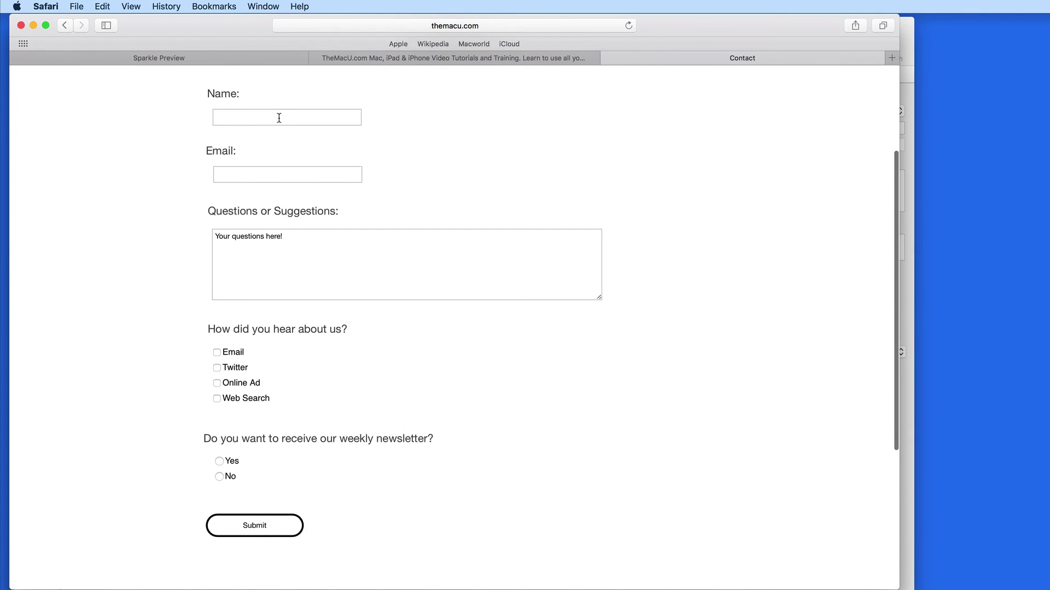
pyautogui.click(279, 117)
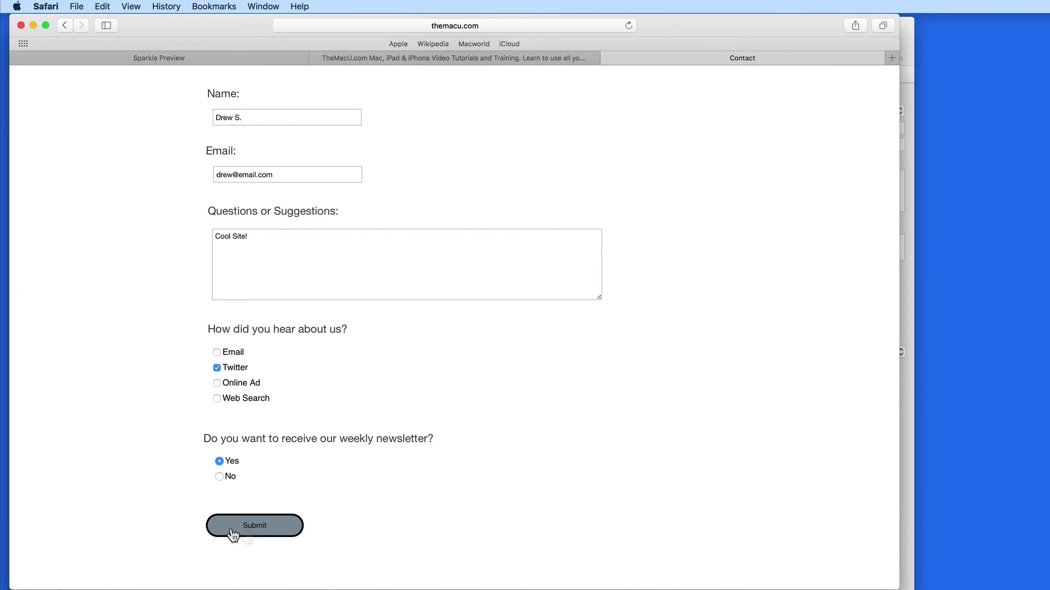
pyautogui.click(280, 533)
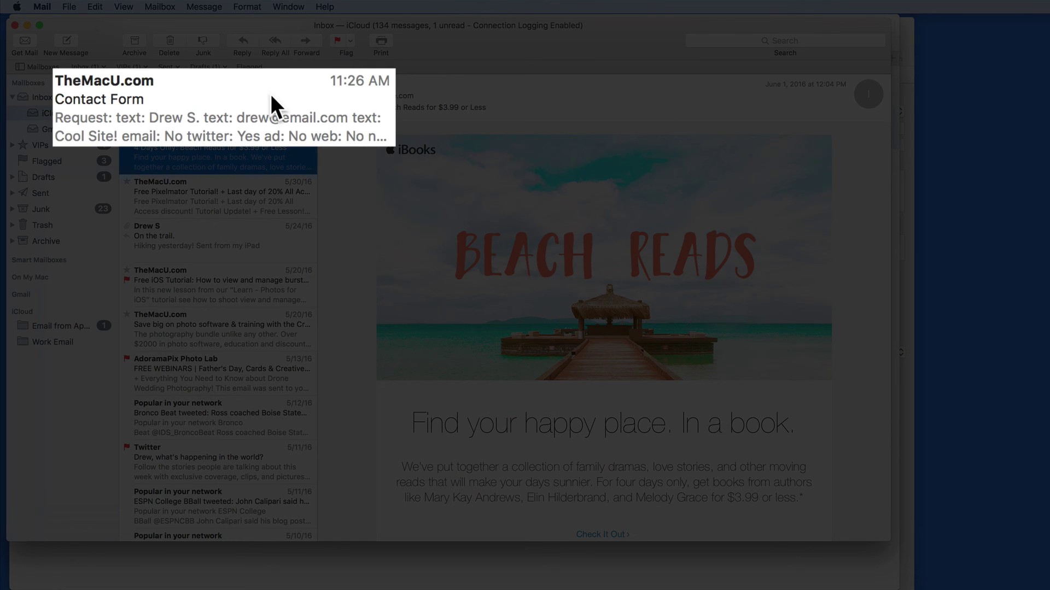
# - Open the new Contact Form message in Mail's Inbox
pyautogui.click(242, 96)
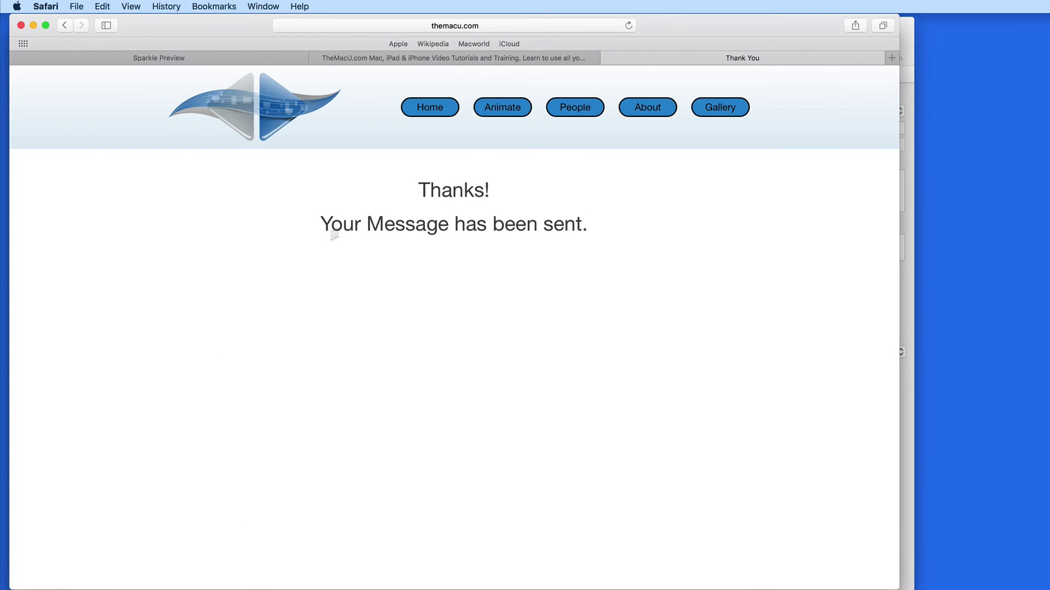
# - Switch back to Sparkle and select the Contact page's Submit button
pyautogui.press('super+Tab')
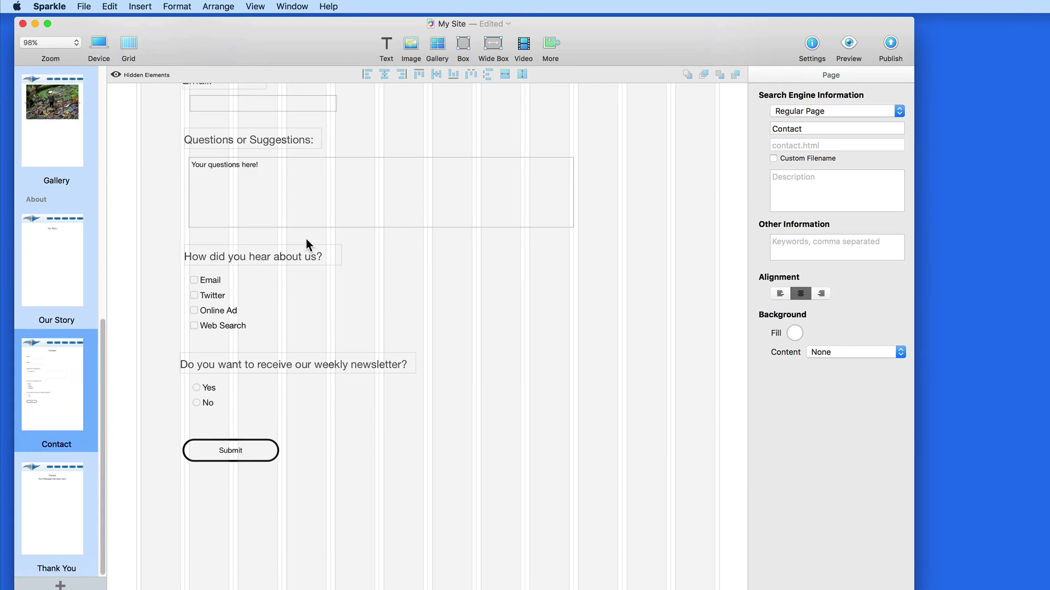
pyautogui.scroll(5, 396, 291)
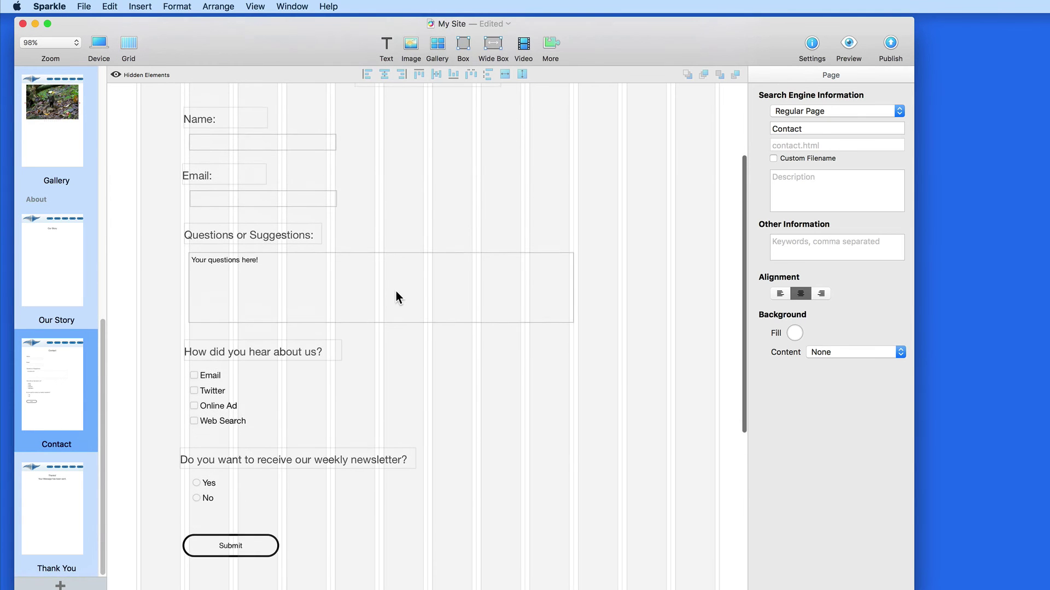
pyautogui.scroll(-1, 396, 291)
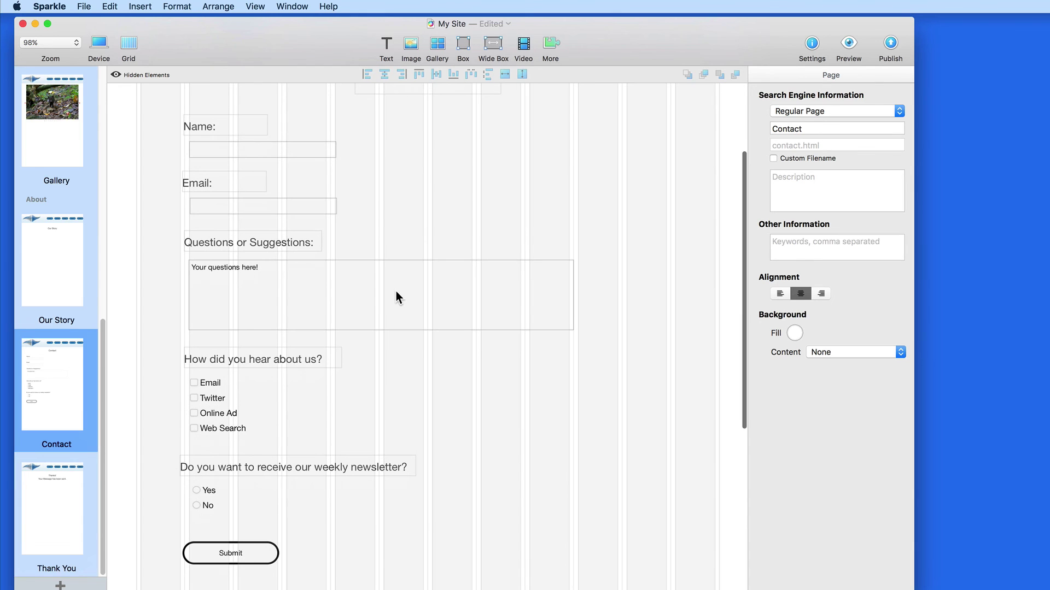
pyautogui.click(245, 541)
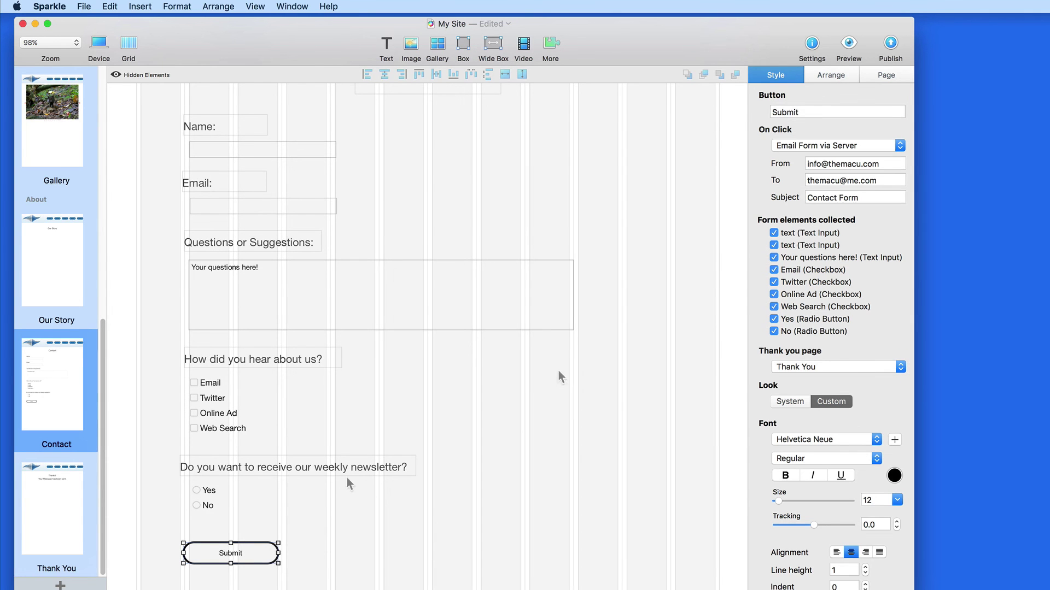